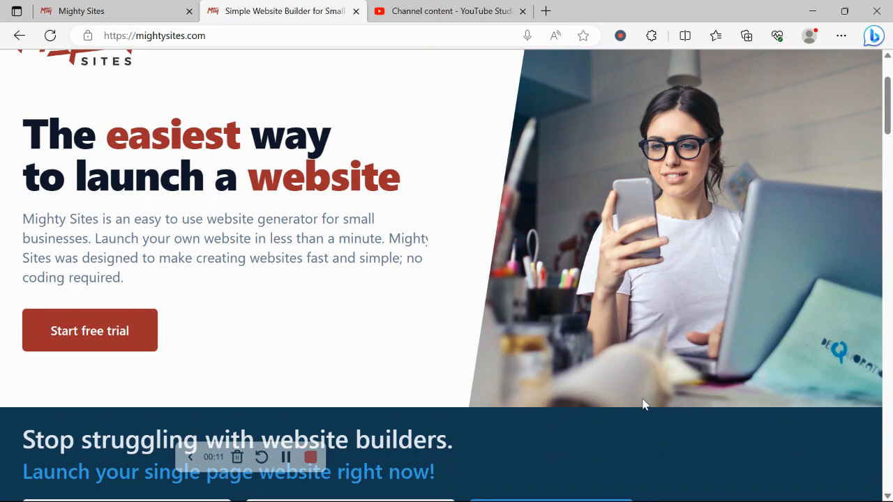
Step: Look through the Mighty Sites homepage, from the website generator form to the blog articles and the one-page website section
scroll(643, 405, down, 2)
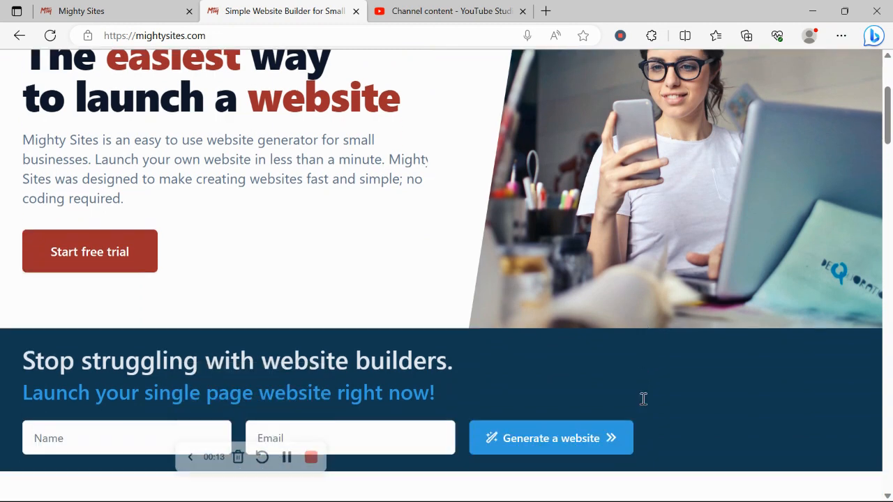
scroll(643, 401, down, 2)
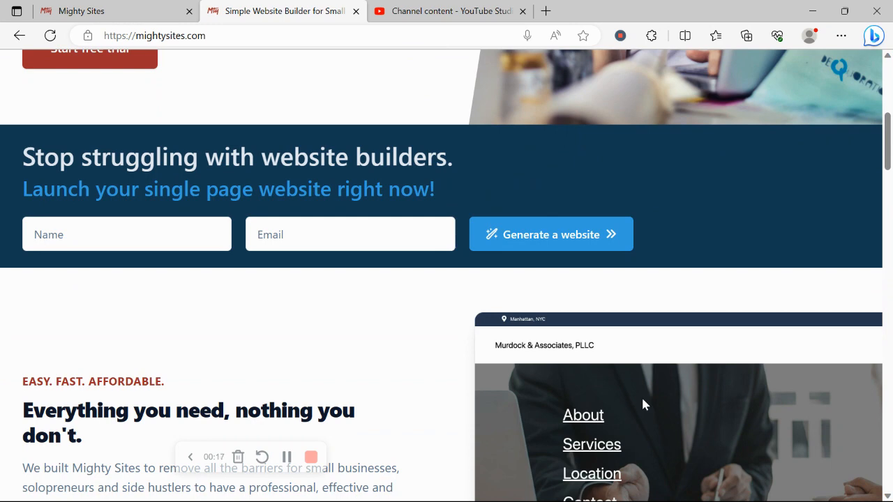
scroll(643, 405, down, 1)
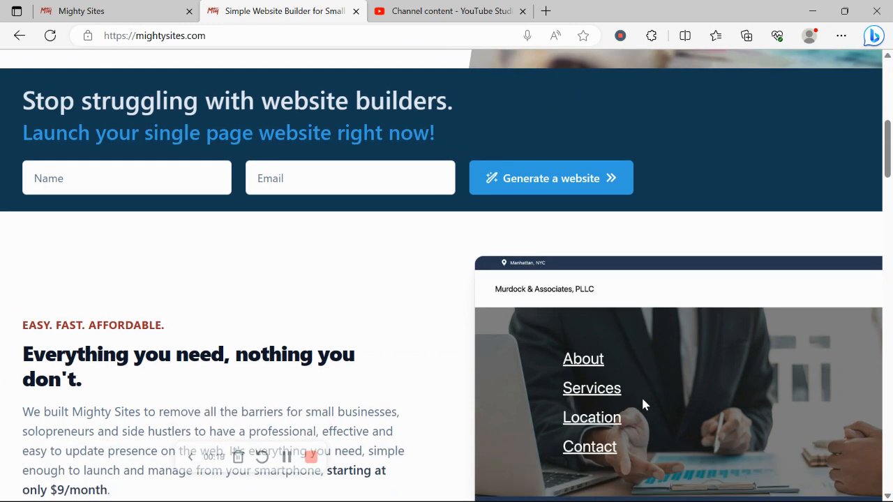
scroll(643, 405, down, 1)
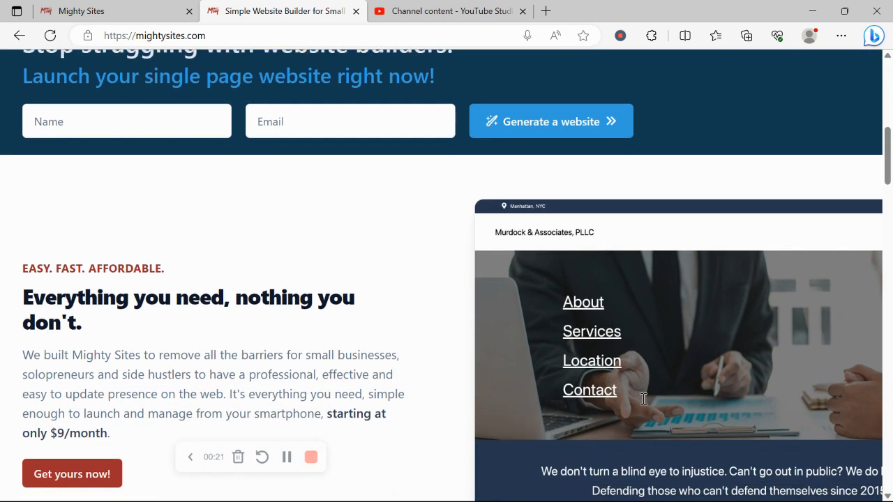
scroll(643, 398, down, 1)
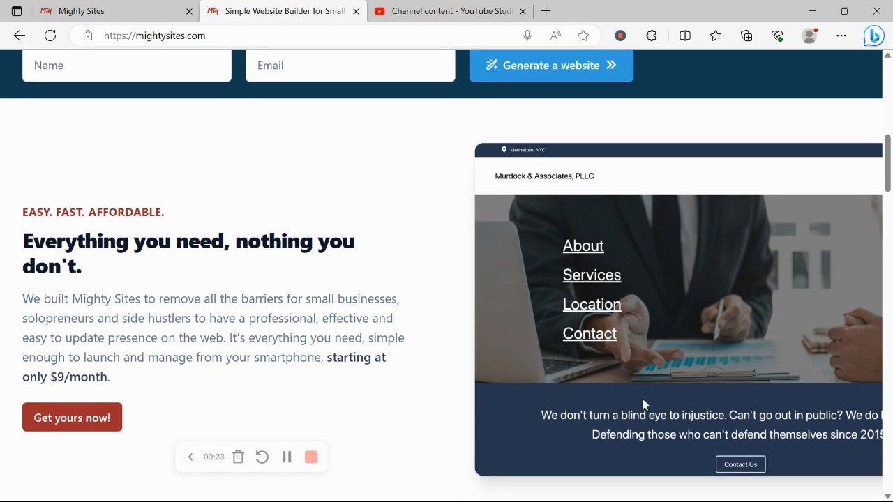
scroll(643, 404, down, 1)
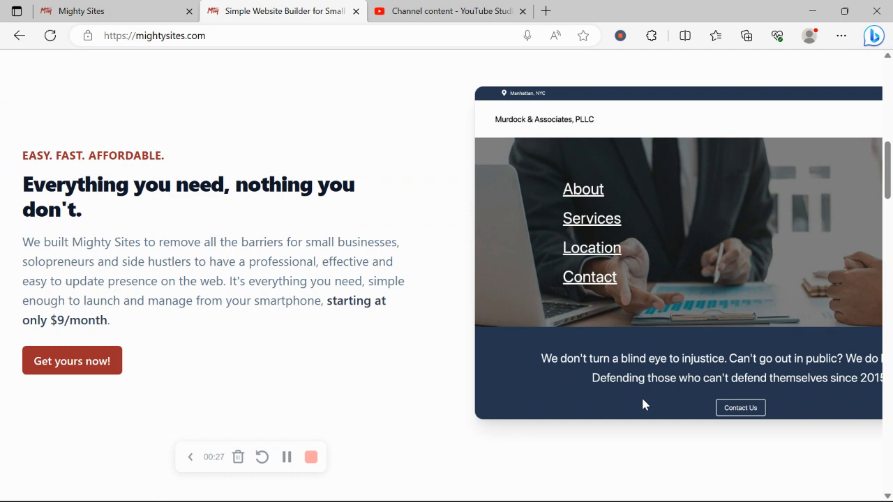
scroll(643, 403, down, 2)
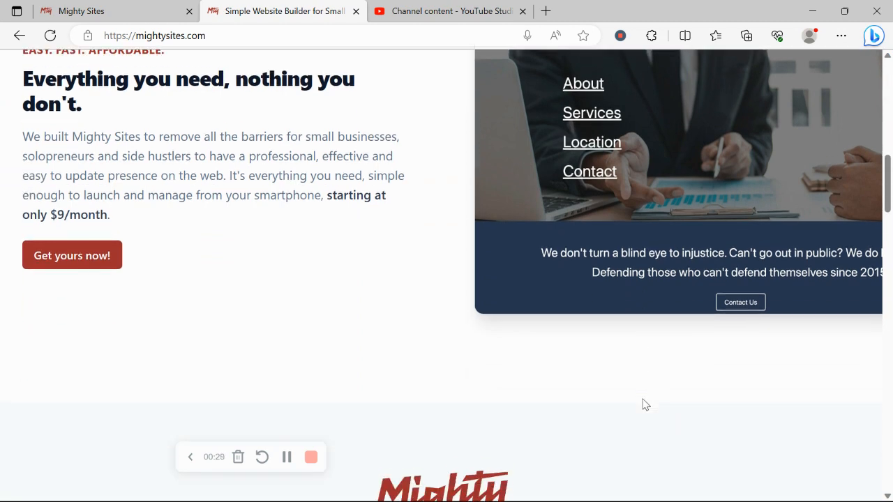
scroll(643, 401, down, 3)
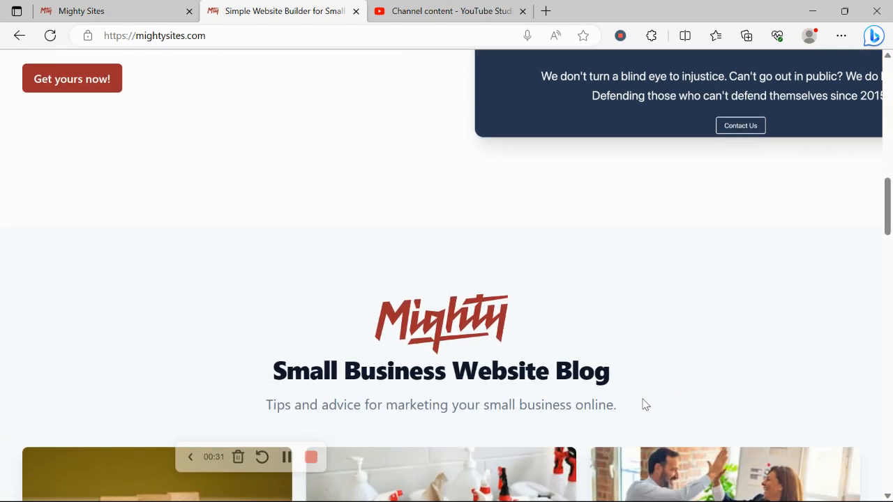
scroll(643, 399, down, 5)
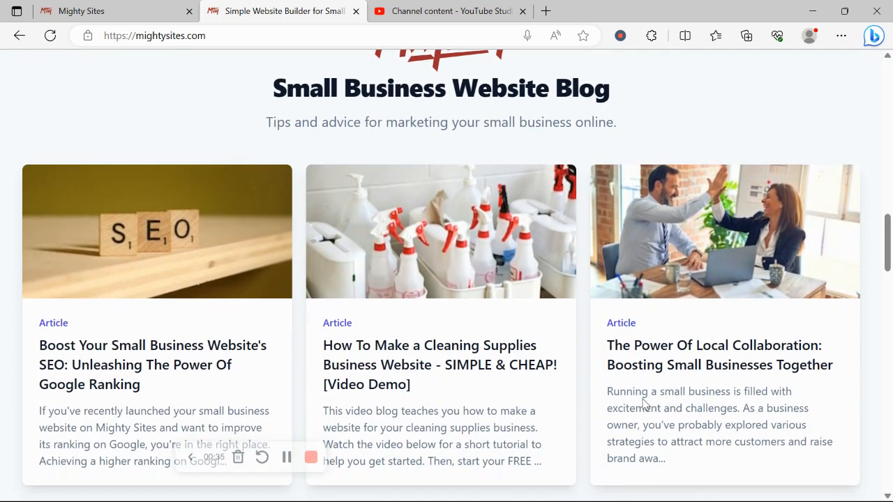
scroll(643, 403, down, 7)
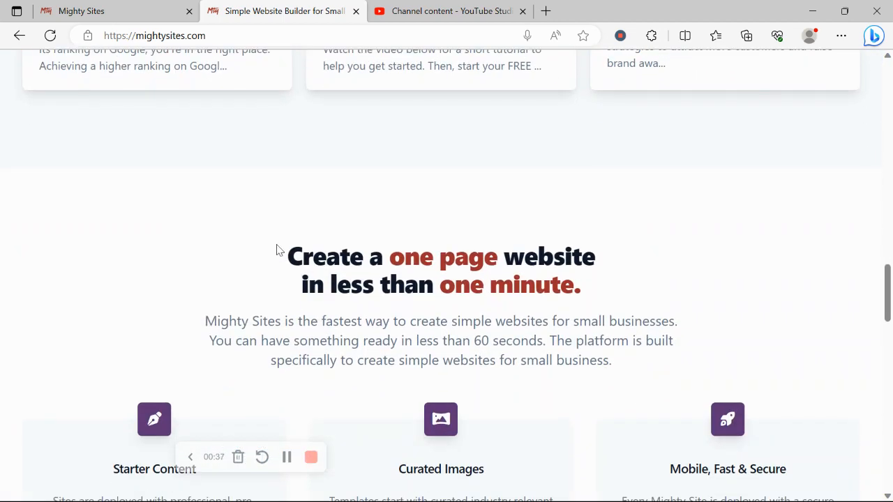
drag(276, 250, 576, 289)
Step: Browse the market templates for building another site and choose the Accounting School template
click(134, 9)
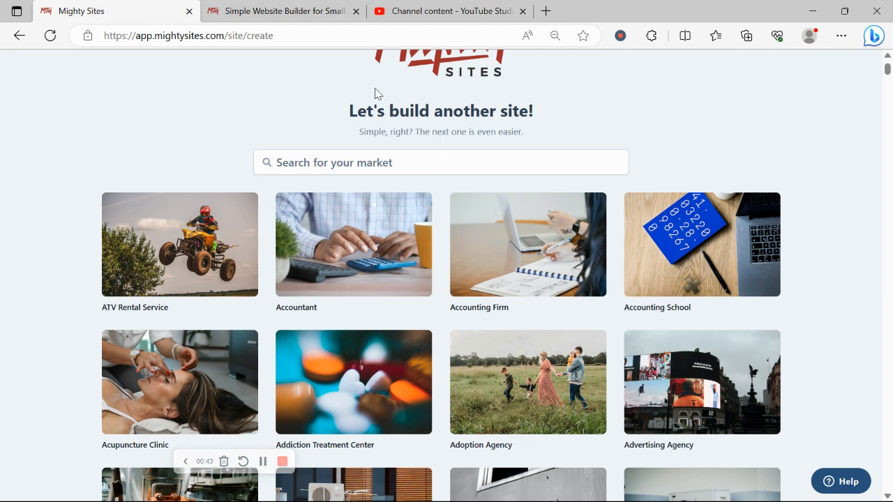
scroll(243, 86, up, 1)
scroll(244, 87, down, 1)
scroll(203, 122, down, 6)
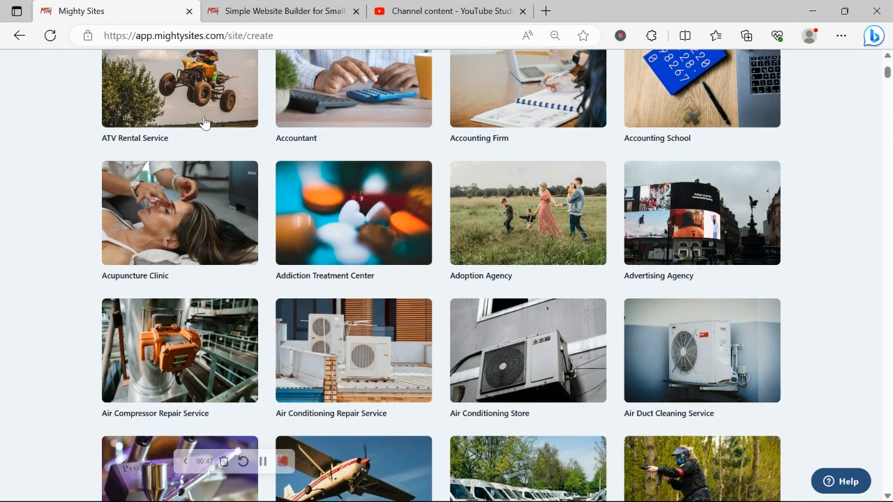
scroll(203, 122, down, 6)
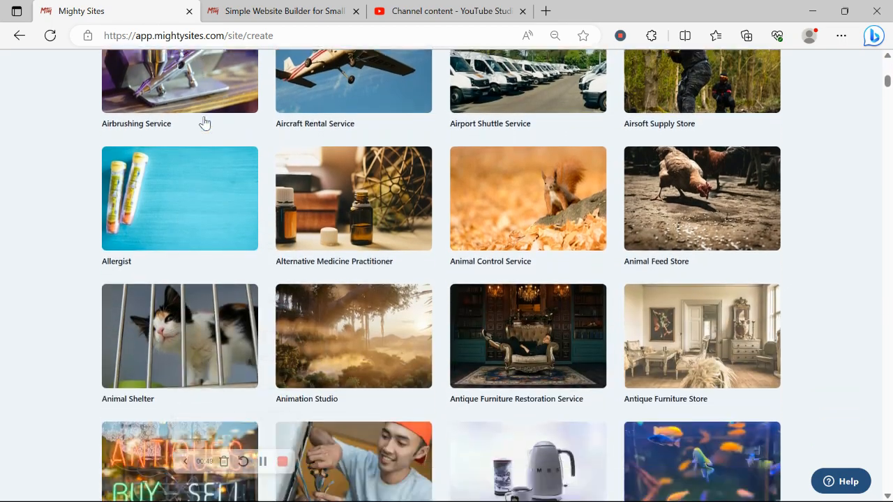
scroll(204, 122, up, 13)
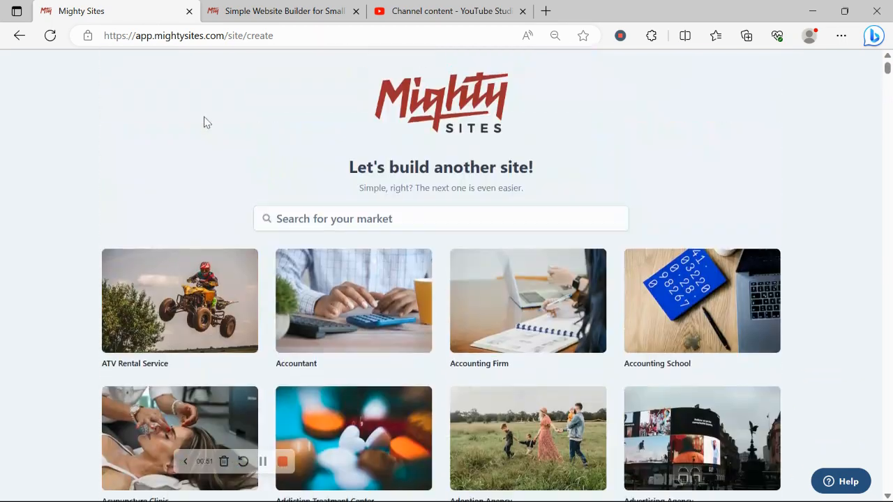
scroll(204, 122, down, 2)
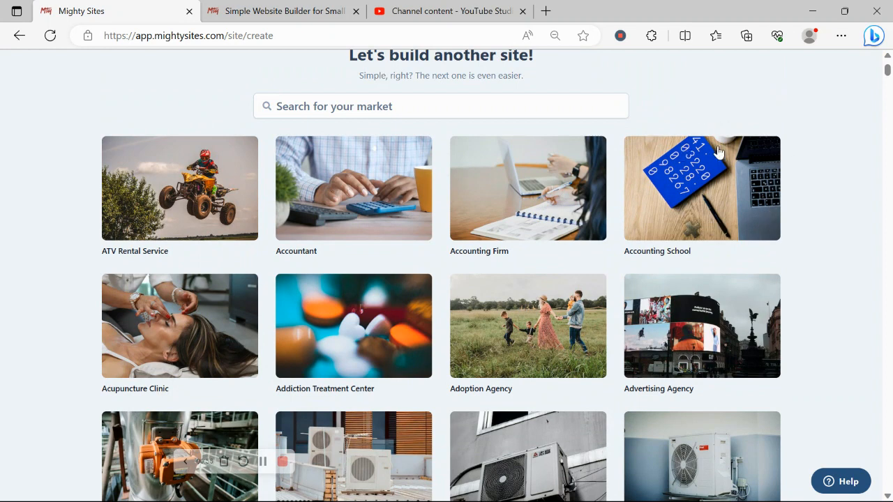
click(710, 189)
Step: Enter "Rochelle's Accounting School" as the company name and dismiss the battery saver notification
key(Caps_Lock)
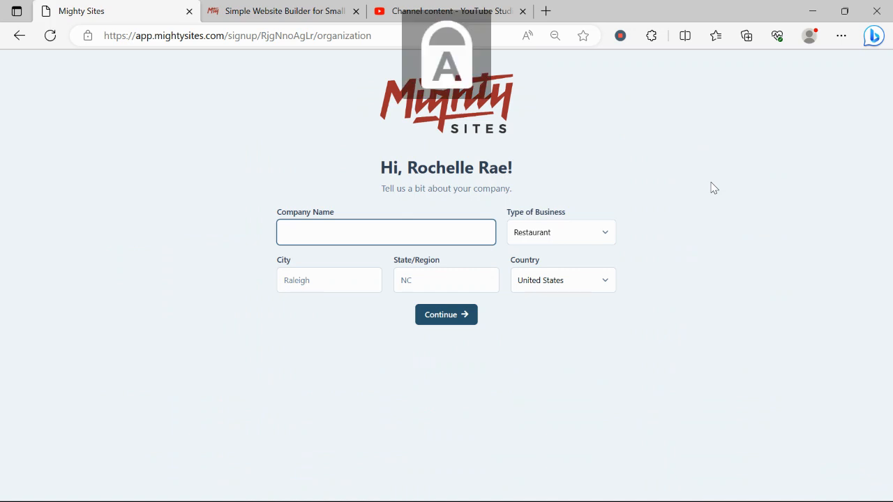
text(R)
key(Caps_Lock)
text(ochell)
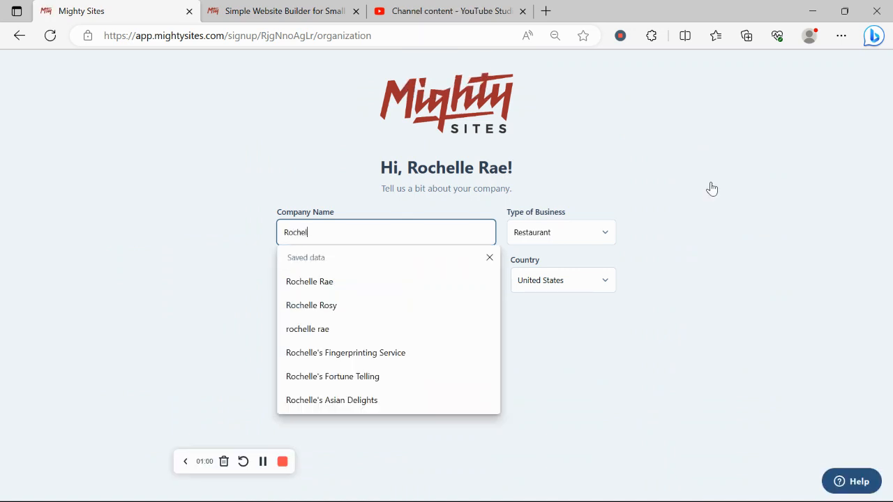
text(e's)
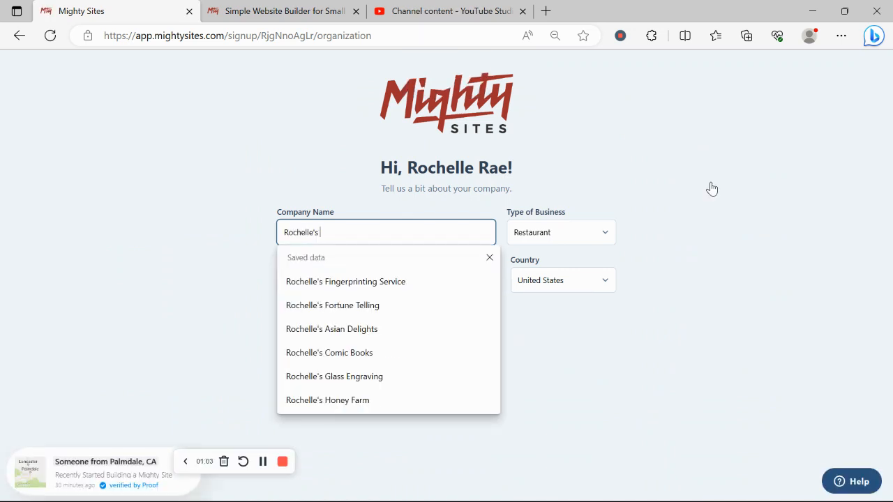
key(Caps_Lock)
text(A)
key(Caps_Lock)
text(ccount)
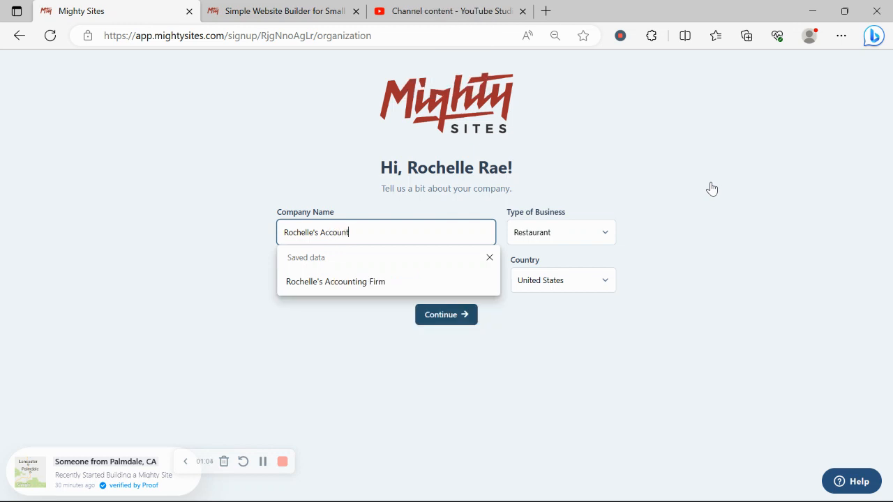
text(ing)
key(Caps_Lock)
text(S)
key(BackSpace)
text(S)
key(Caps_Lock)
text(chool)
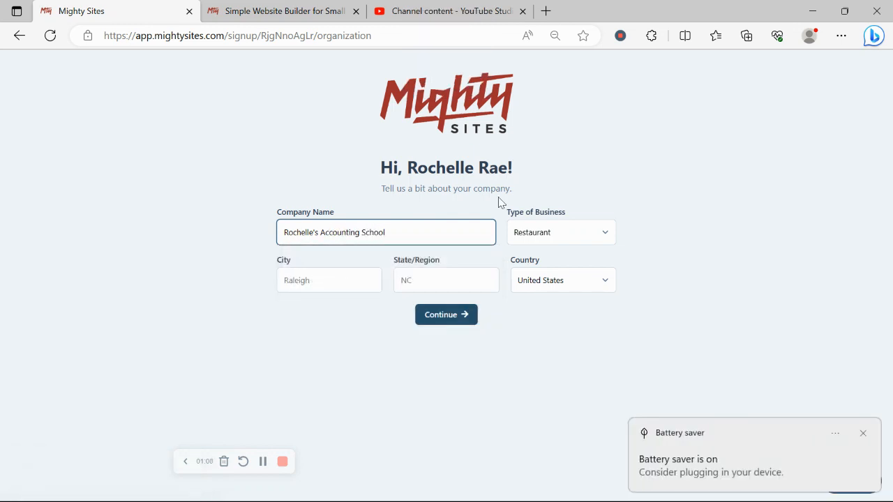
click(863, 434)
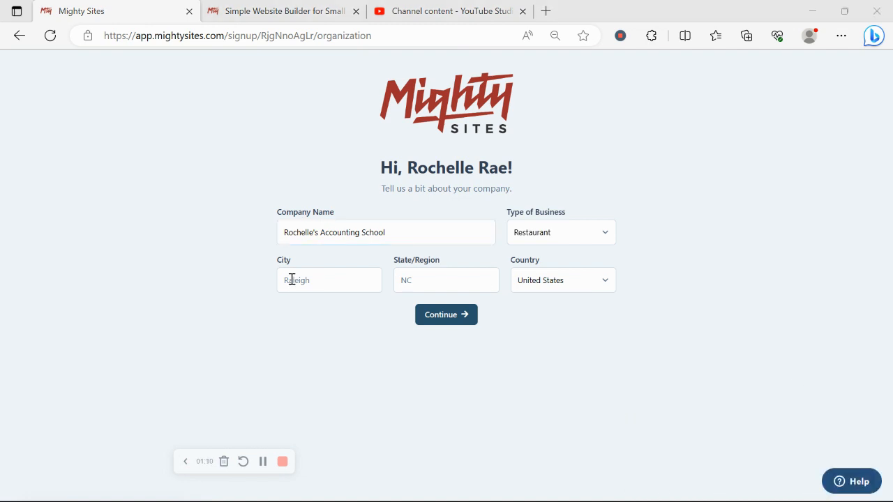
Step: Fill in the company's location with Denver as the city and Colorado as the state
click(291, 280)
key(Caps_Lock)
text(D)
key(Caps_Lock)
text(enver)
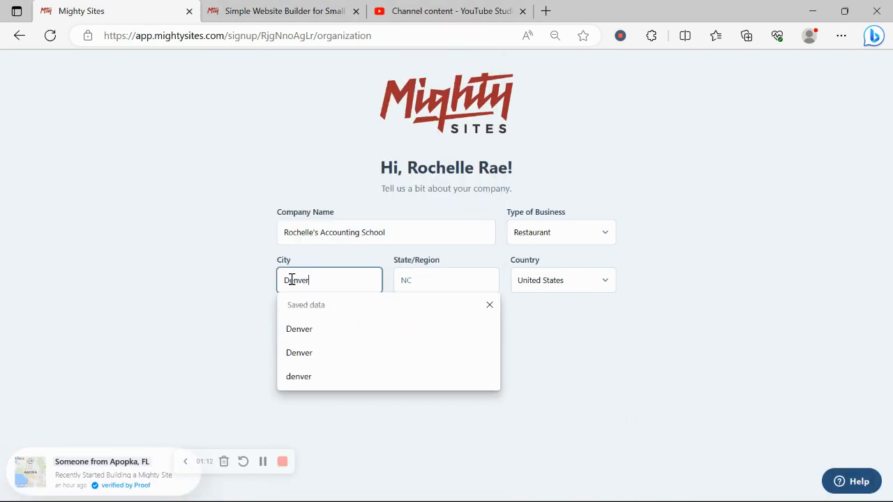
click(460, 284)
key(Caps_Lock)
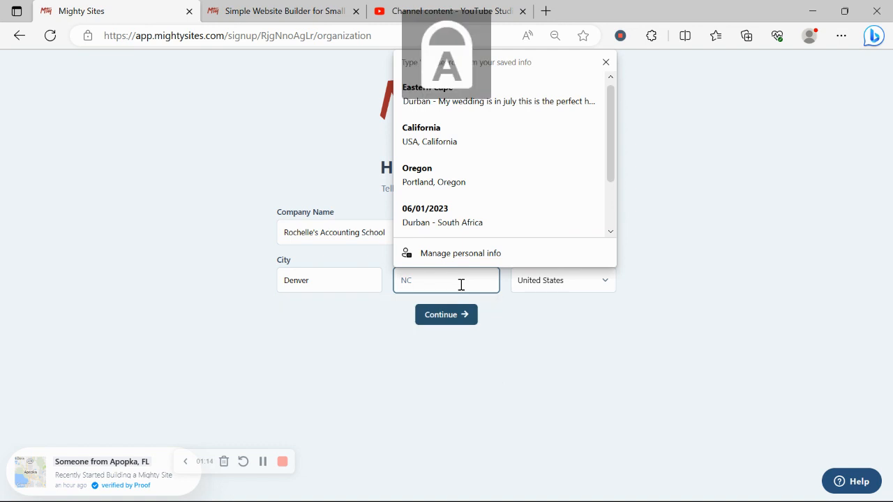
text(C)
key(Caps_Lock)
text(olorad)
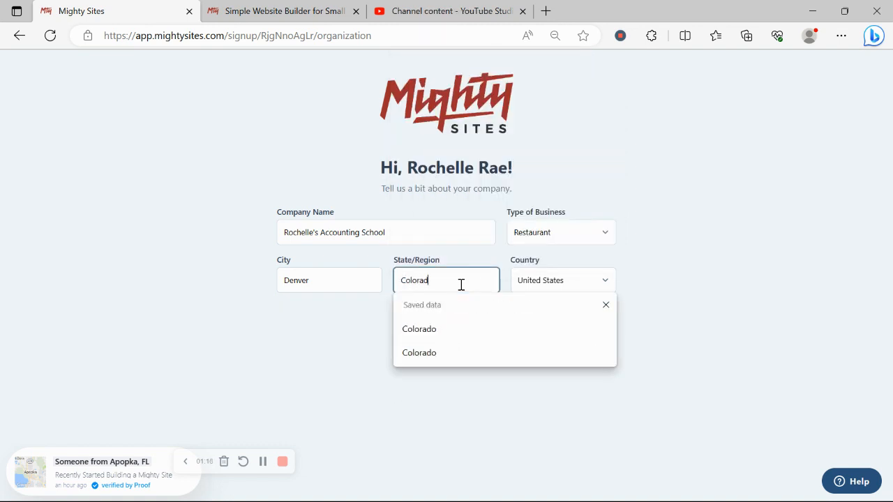
text(o)
Step: Set the type of business to Service and submit the company details to generate the site
click(572, 225)
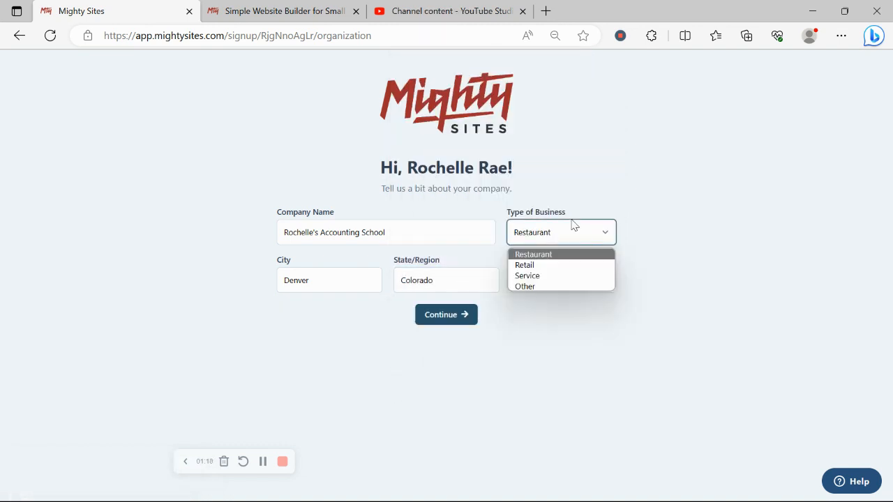
click(582, 275)
click(462, 315)
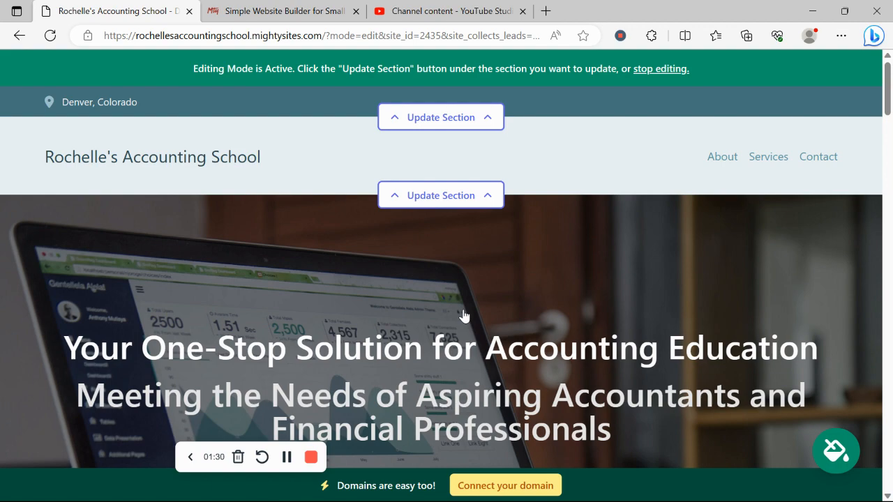
Step: Review the generated accounting school site from the hero and introduction through the programs list down to the contact form and footer
scroll(464, 316, down, 3)
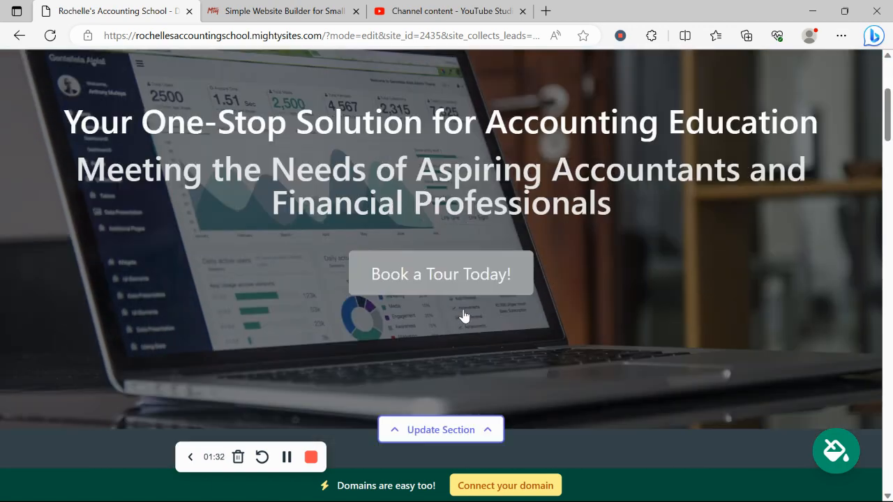
scroll(463, 316, down, 5)
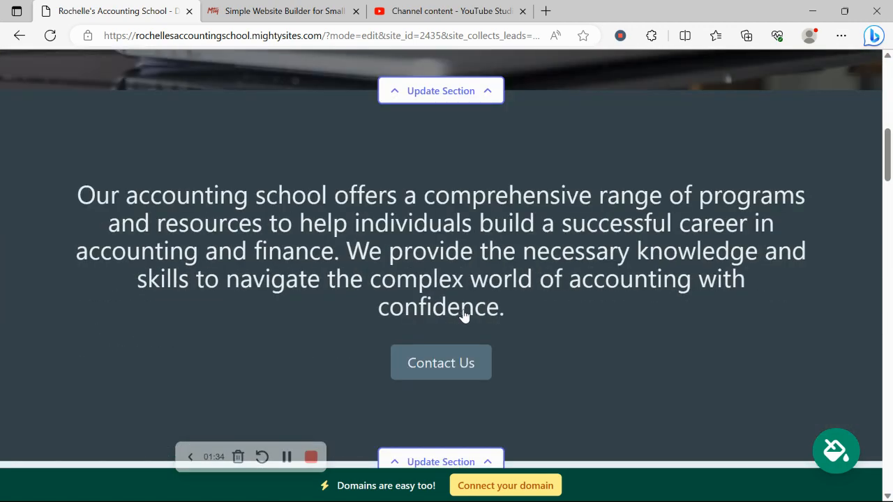
drag(41, 191, 636, 307)
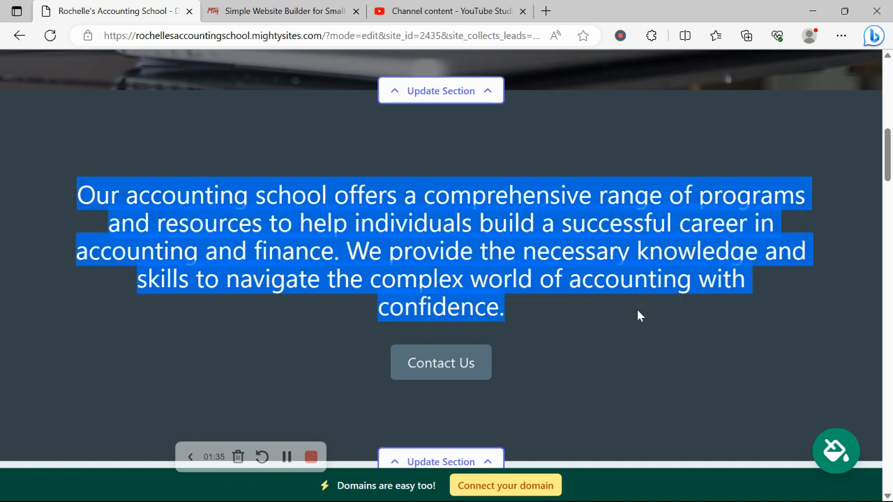
click(607, 364)
scroll(607, 364, down, 1)
scroll(607, 364, down, 7)
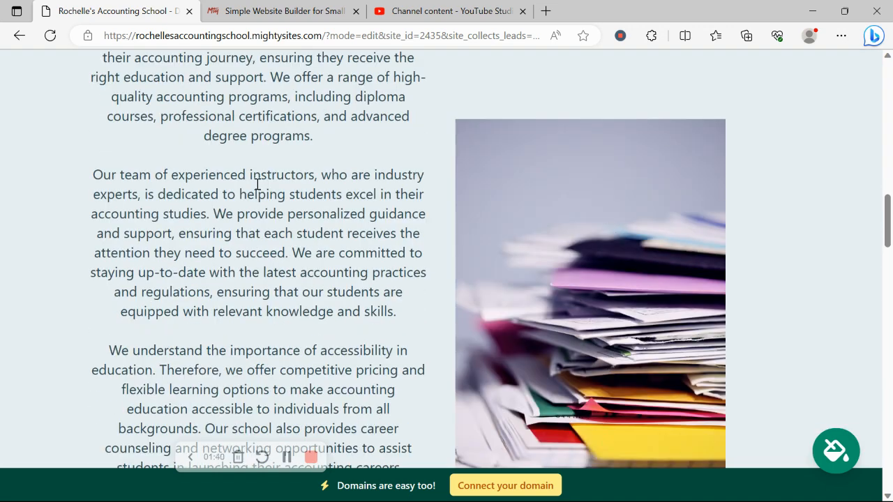
scroll(258, 185, down, 1)
scroll(257, 184, down, 10)
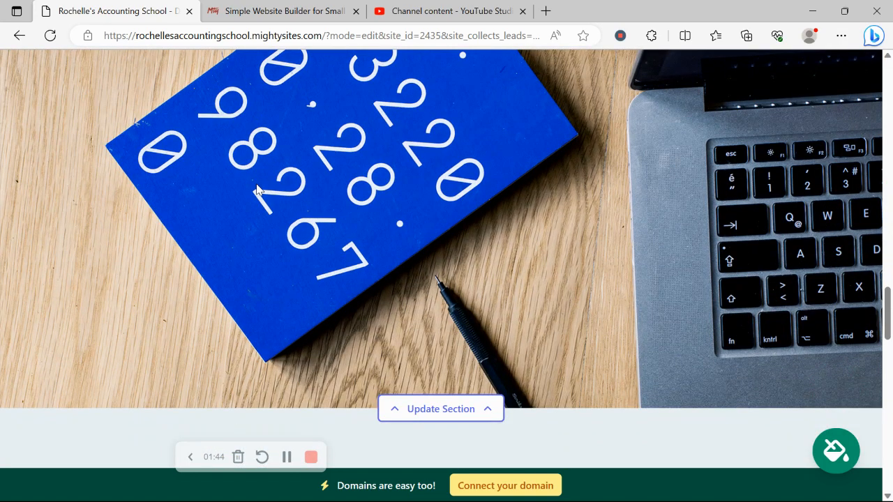
scroll(257, 189, down, 5)
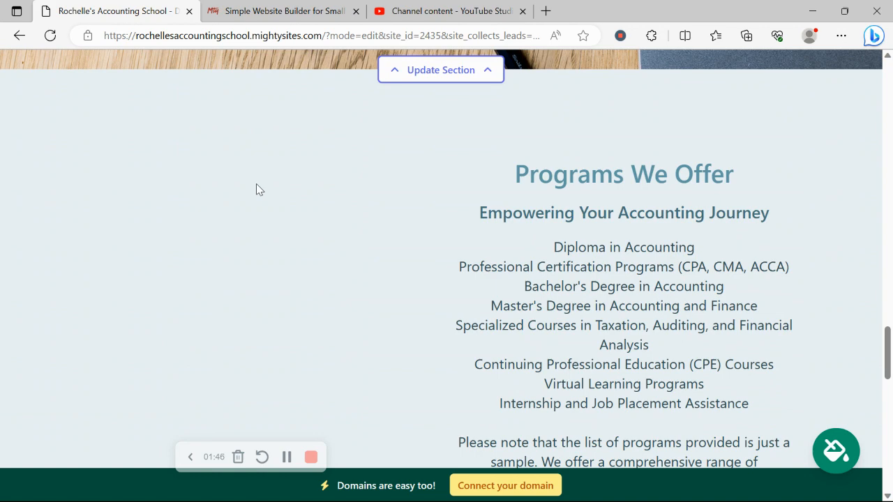
scroll(256, 184, down, 3)
scroll(256, 184, up, 1)
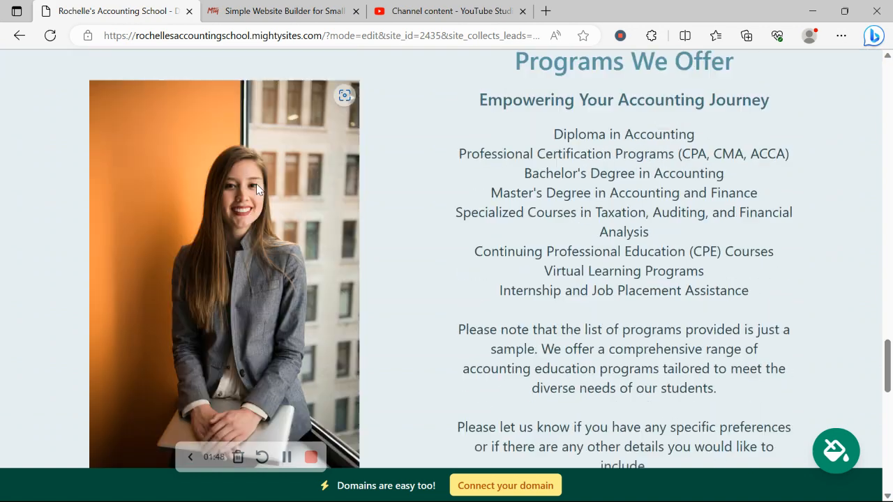
drag(569, 135, 727, 393)
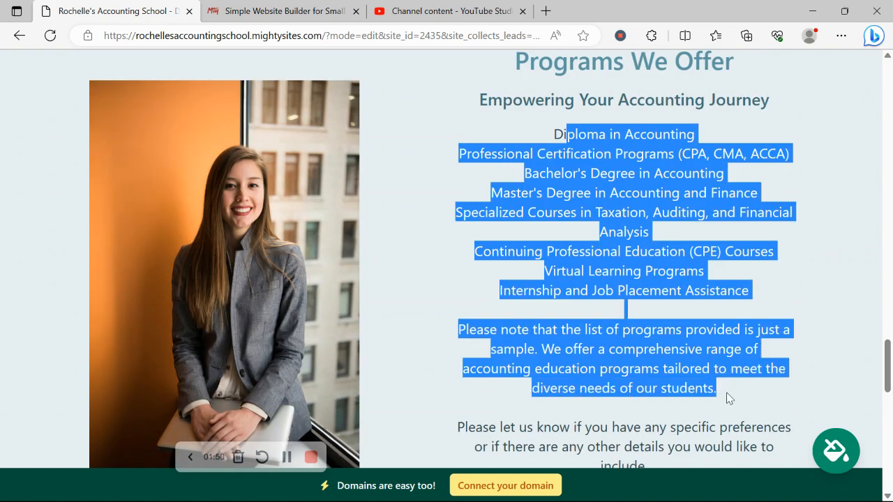
click(404, 230)
scroll(405, 230, down, 2)
scroll(405, 234, down, 12)
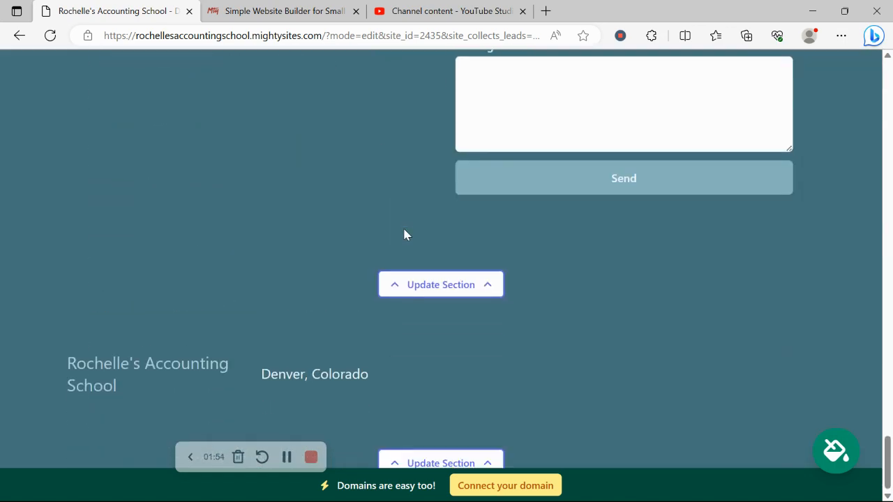
Step: Review the generated page from the footer and contact form back up to the header
scroll(405, 235, up, 4)
scroll(405, 235, up, 1)
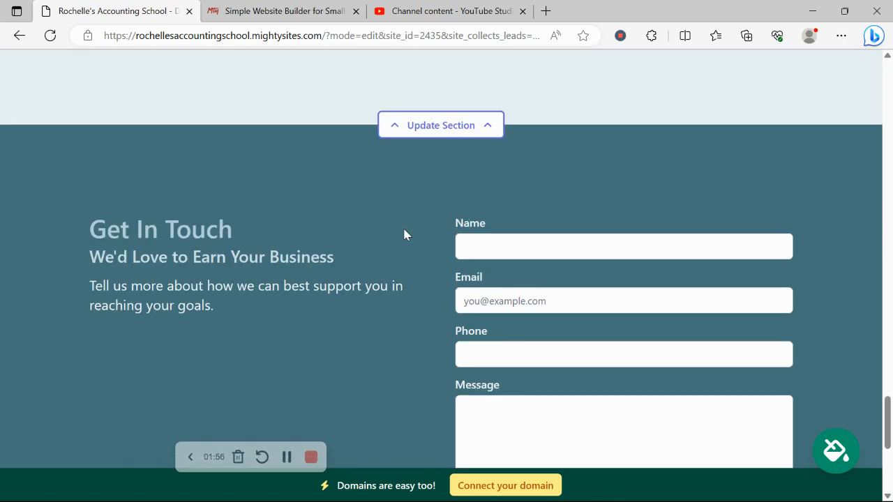
scroll(404, 235, up, 3)
scroll(405, 235, up, 7)
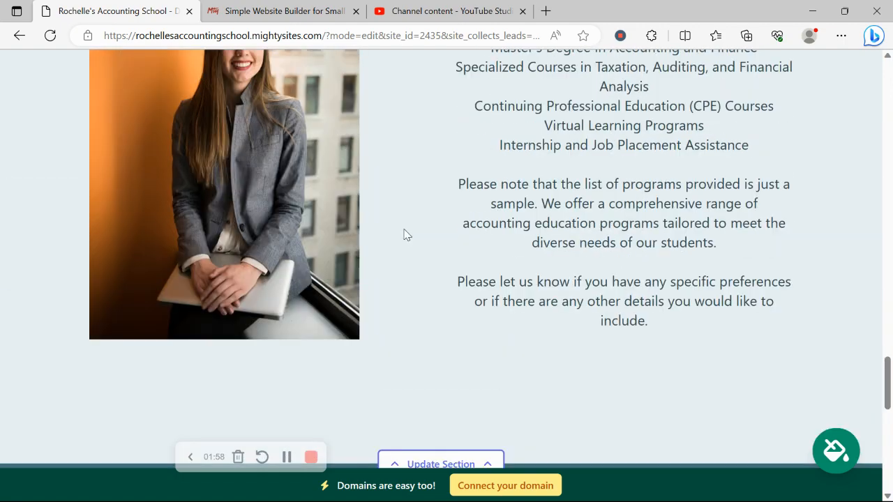
scroll(404, 235, up, 1)
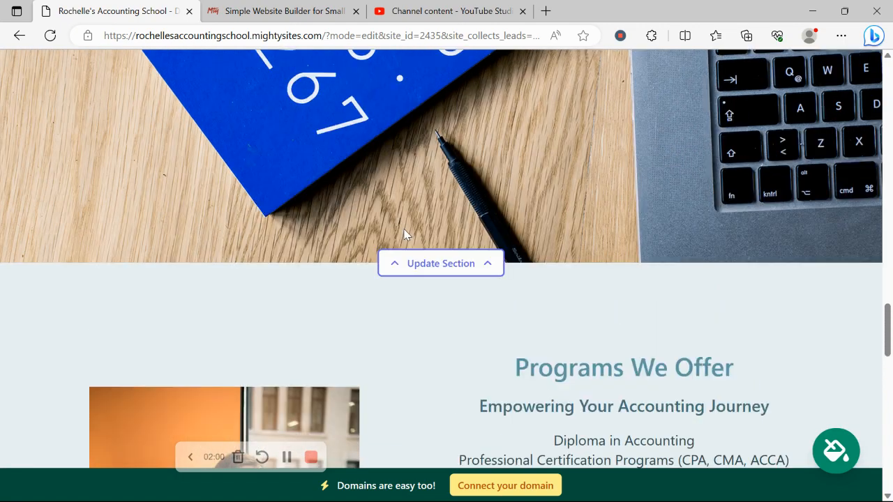
scroll(405, 235, up, 6)
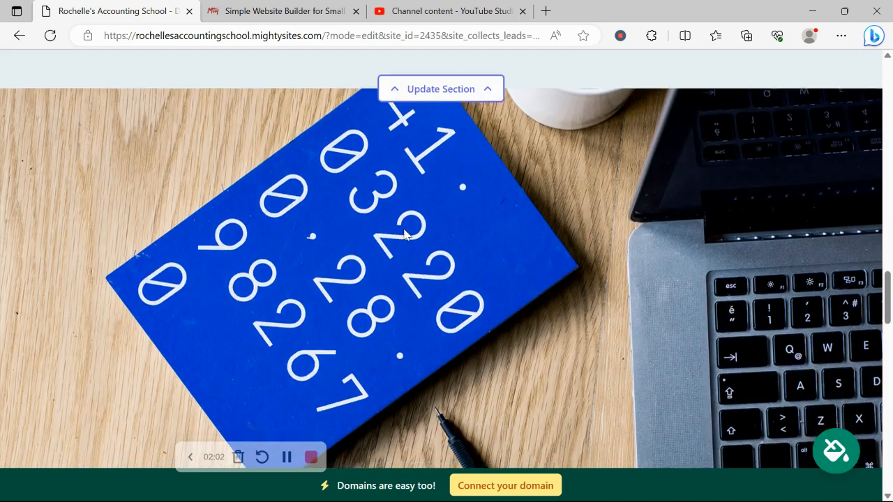
scroll(405, 235, up, 10)
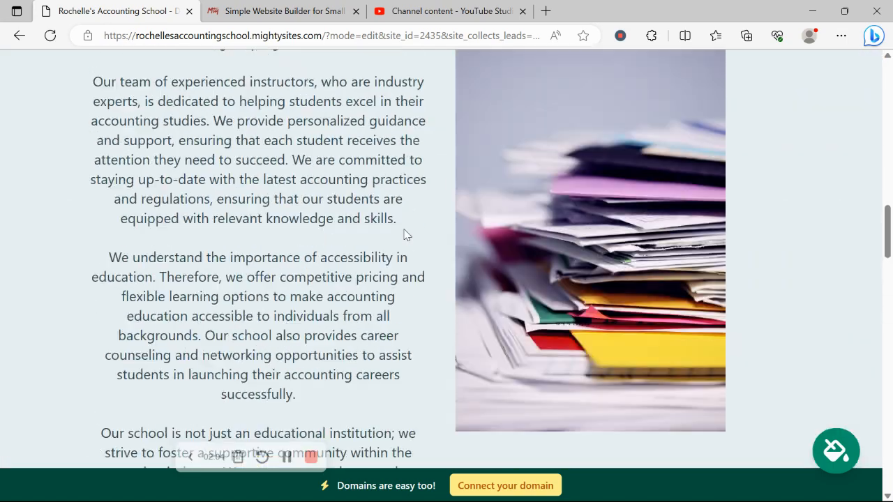
scroll(404, 235, up, 10)
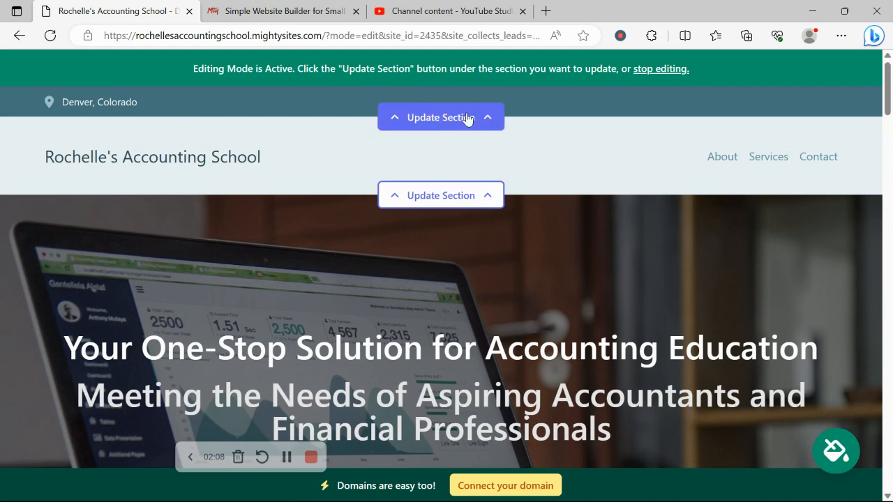
Step: Enter the organization email in the contact bar's location details and enable showing the email on the site
click(467, 119)
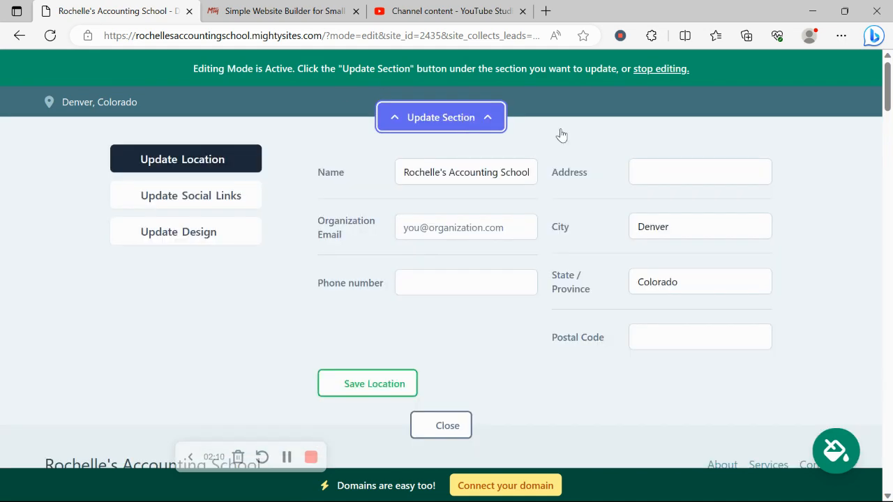
click(488, 230)
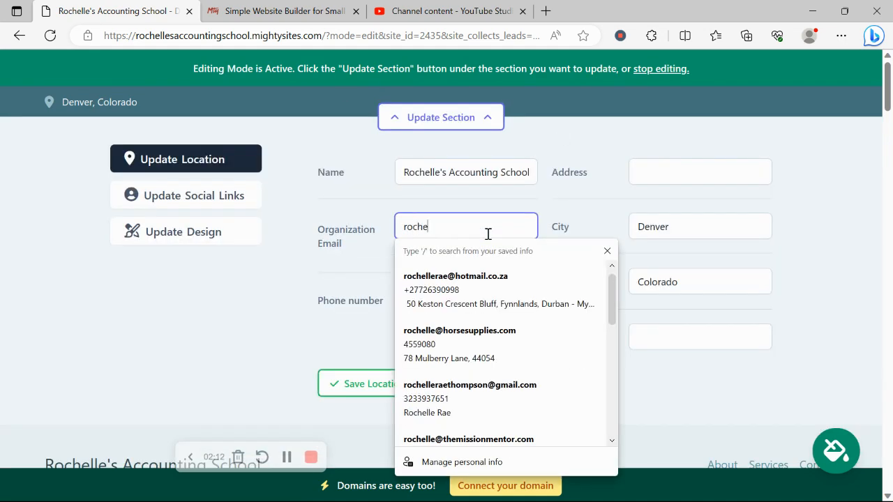
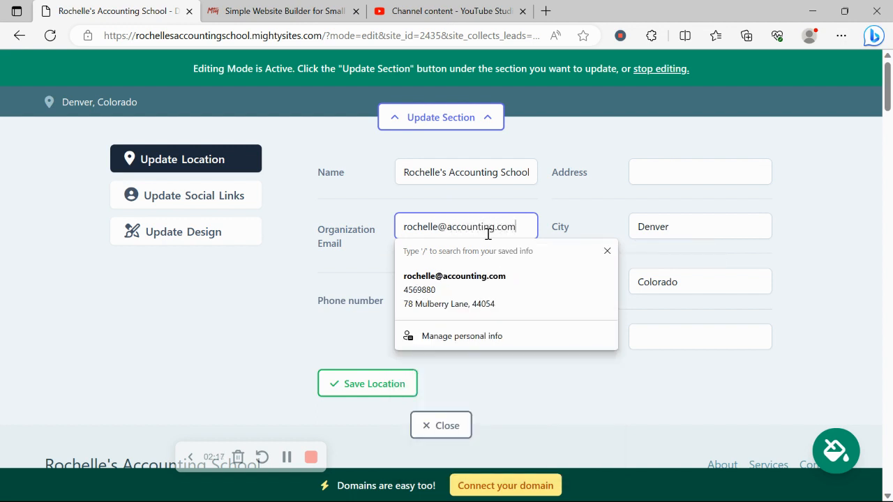
click(398, 257)
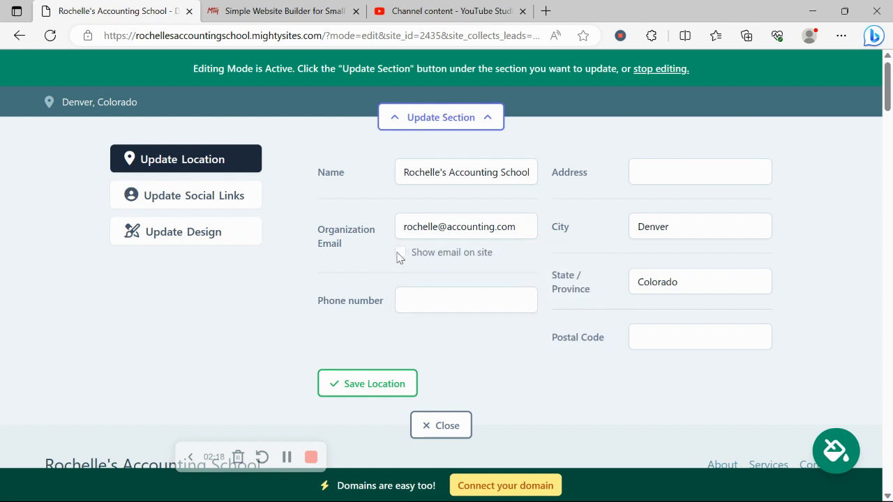
click(401, 254)
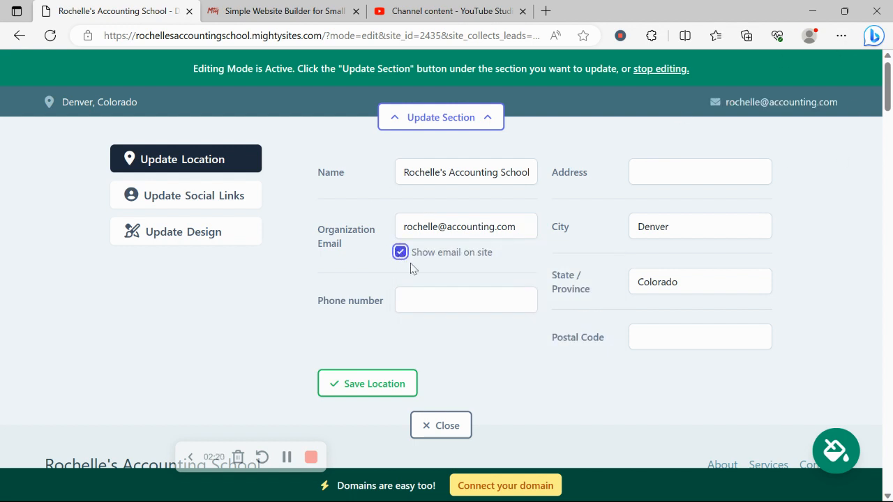
Step: Fill in the school's phone number, street address and postal code, and save the location details
click(435, 298)
text(456-909)
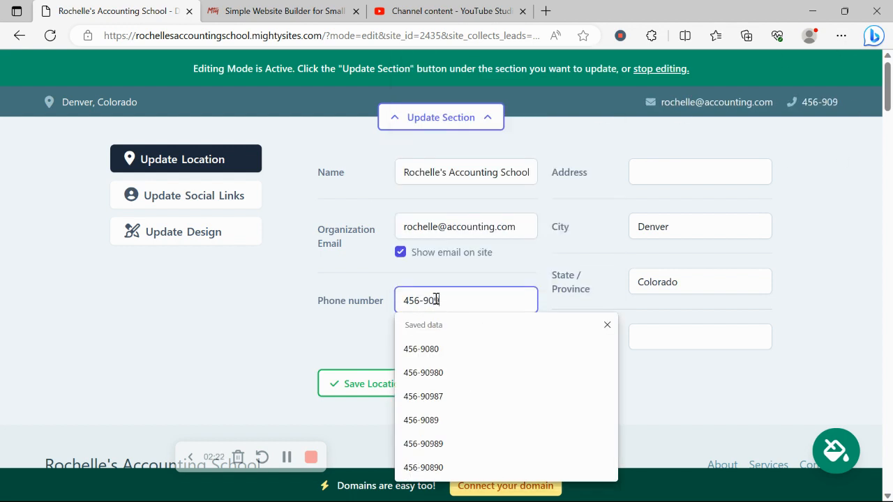
text(87)
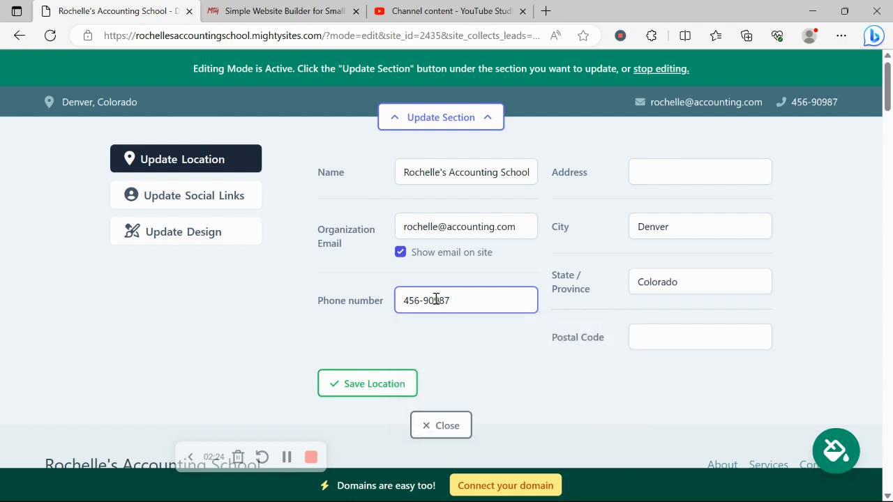
click(667, 176)
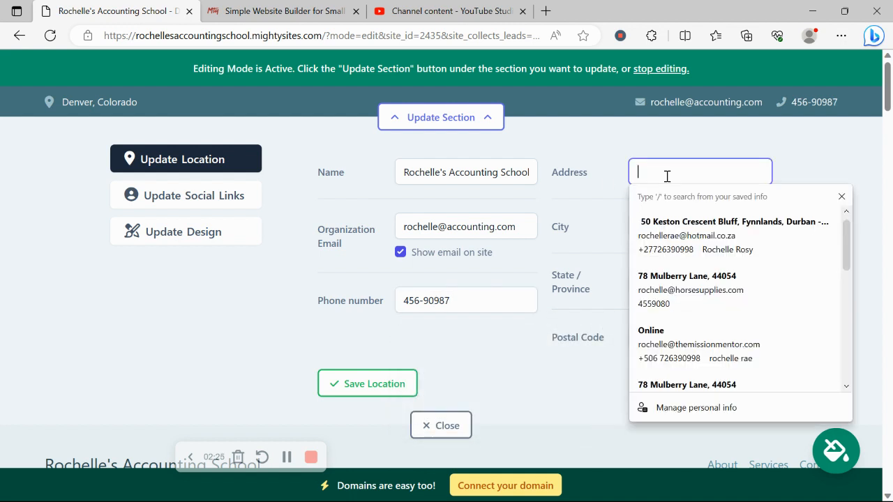
click(705, 278)
click(351, 387)
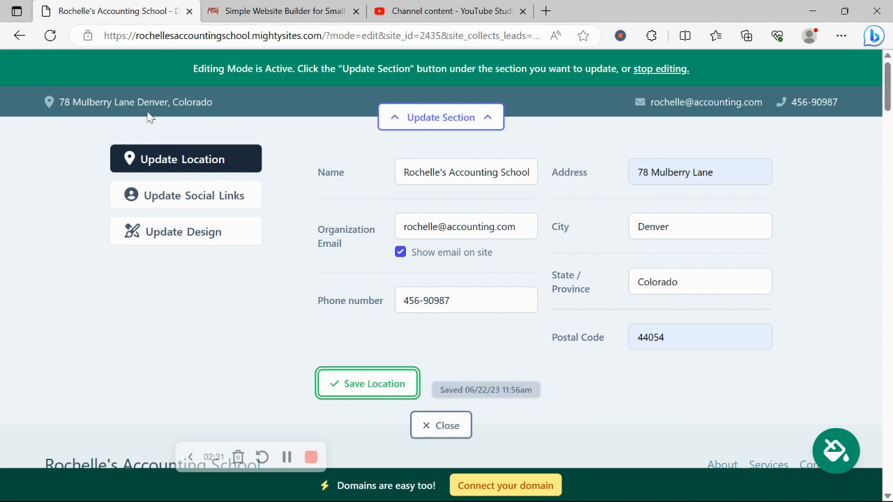
Step: Add "mightysites" as the Instagram link in the contact bar, save the social links and close the section's editor
click(221, 210)
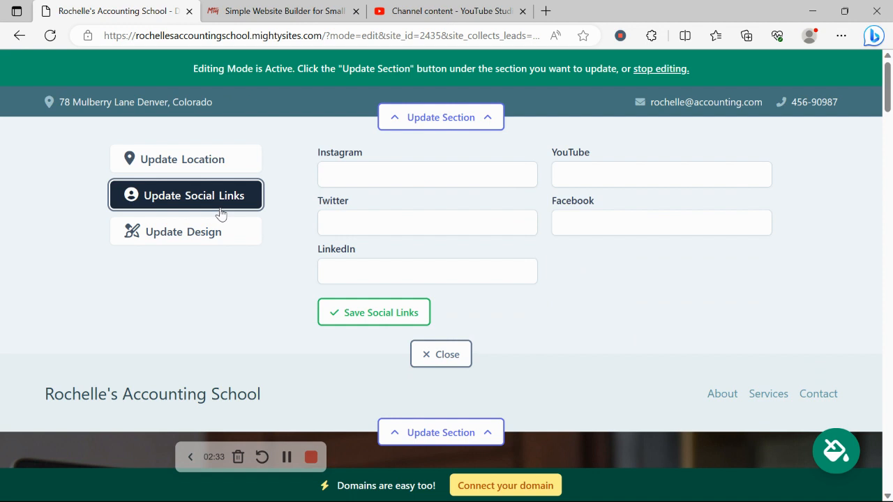
click(375, 167)
text(mighy)
key(BackSpace)
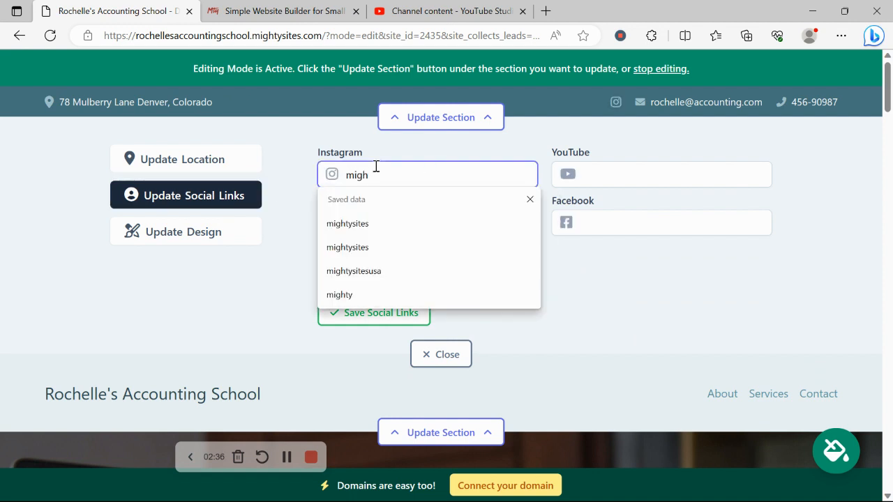
text(tysites)
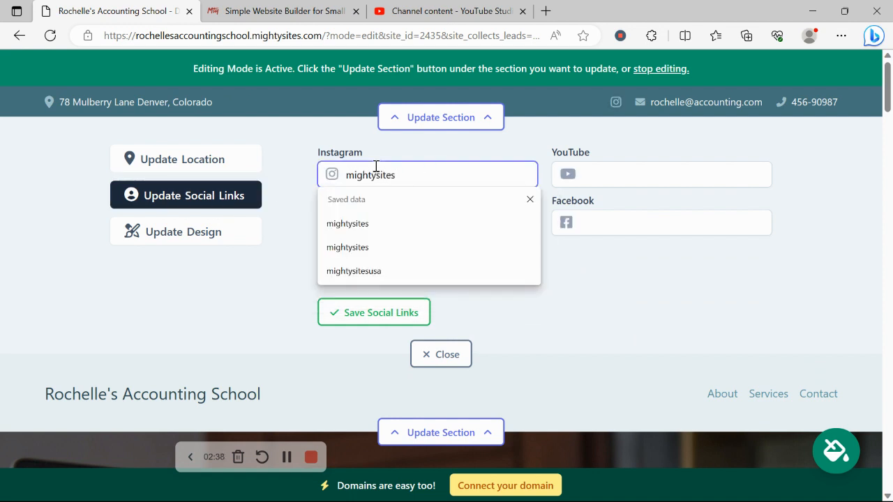
key(Return)
click(415, 314)
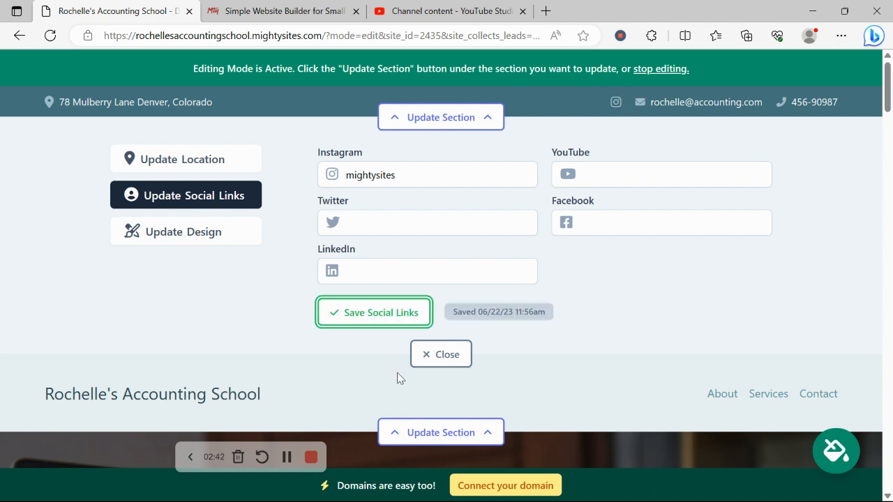
click(441, 354)
Step: Upload the "Mighty Sites Logo YouTube" picture as the header logo, save it and close the header section's editor
click(436, 197)
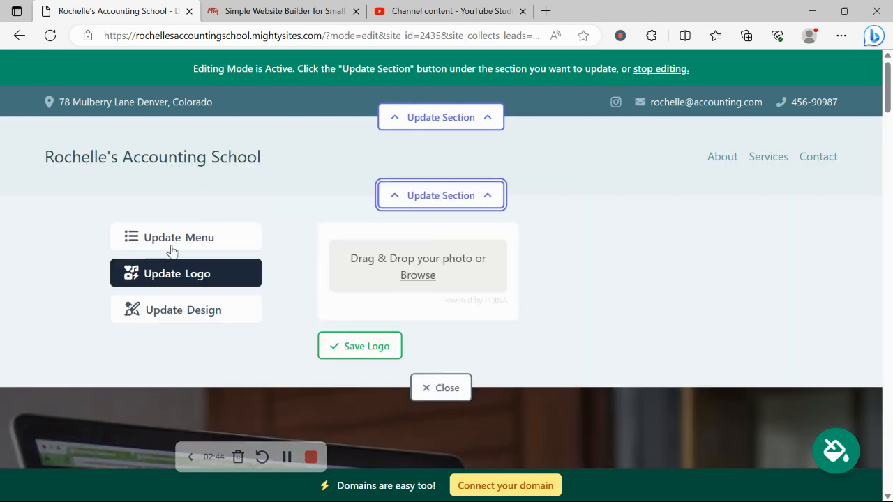
click(418, 277)
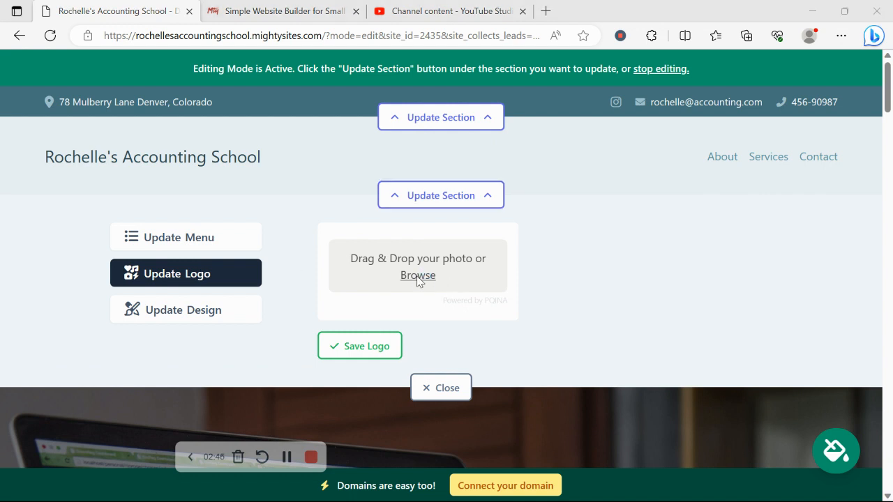
click(58, 223)
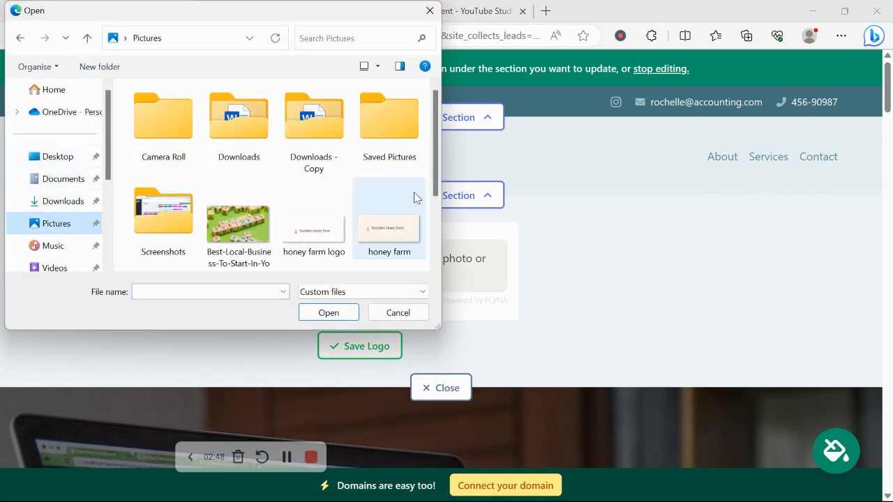
scroll(417, 202, down, 2)
click(174, 226)
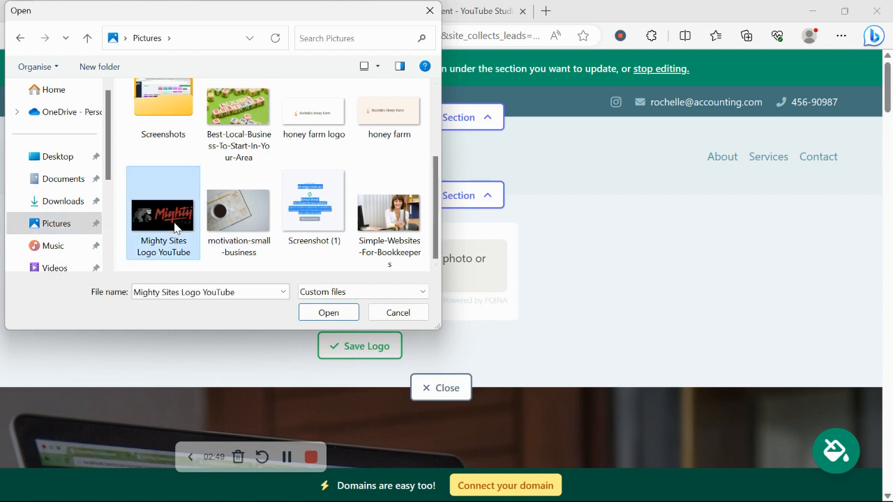
double_click(175, 227)
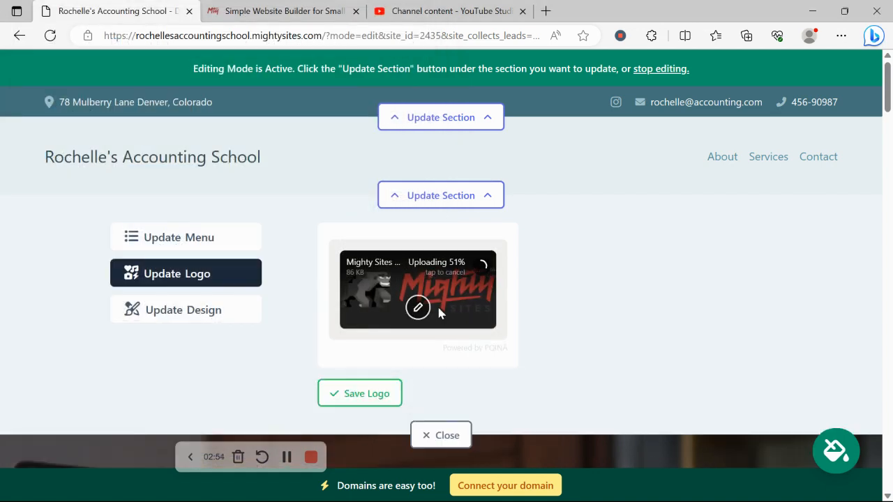
click(377, 395)
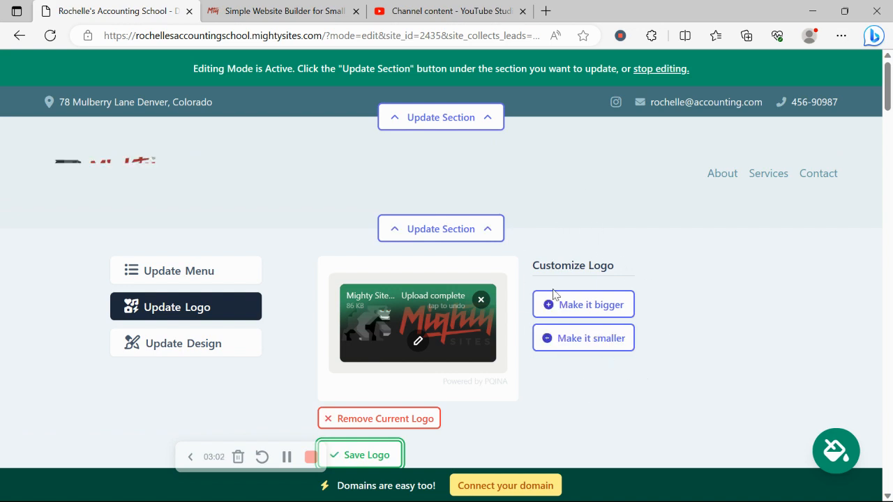
scroll(550, 336, down, 2)
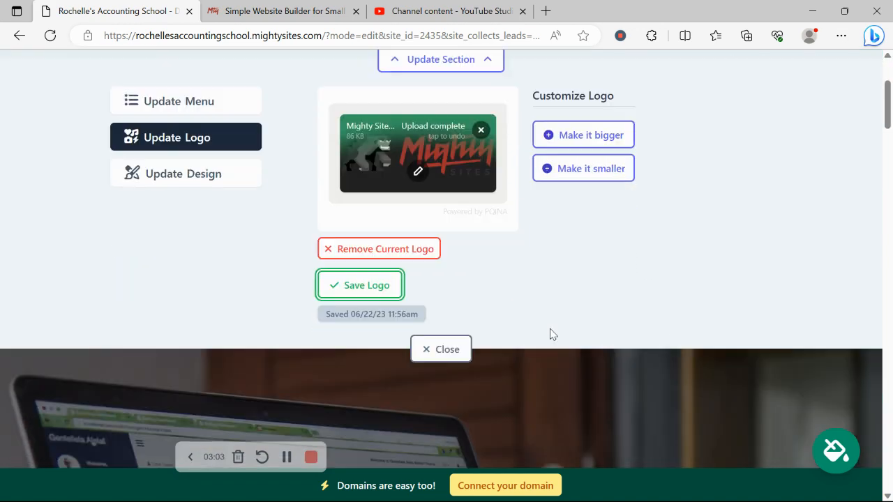
click(423, 358)
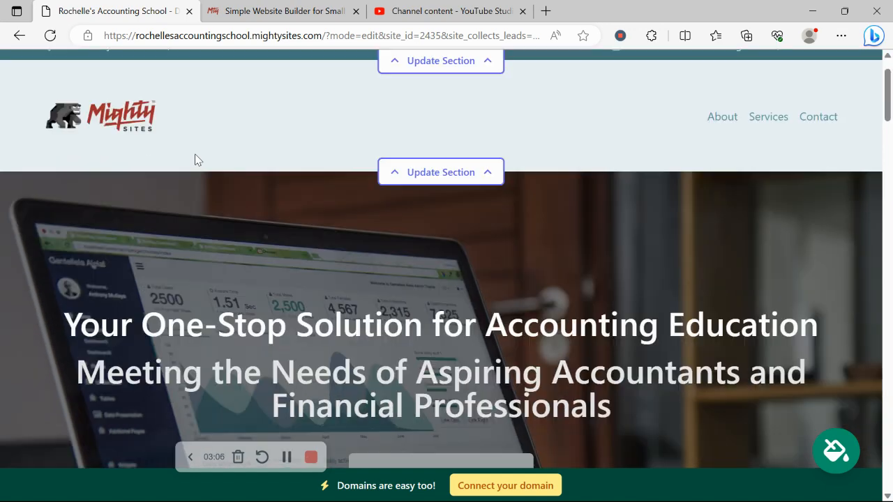
Step: Apply the bright blue color theme to the site and save it
scroll(196, 154, down, 3)
scroll(196, 154, down, 5)
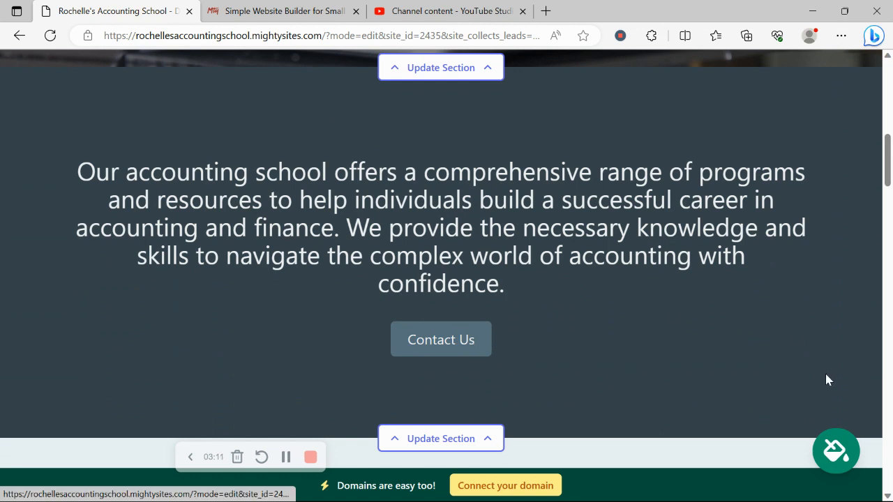
click(843, 445)
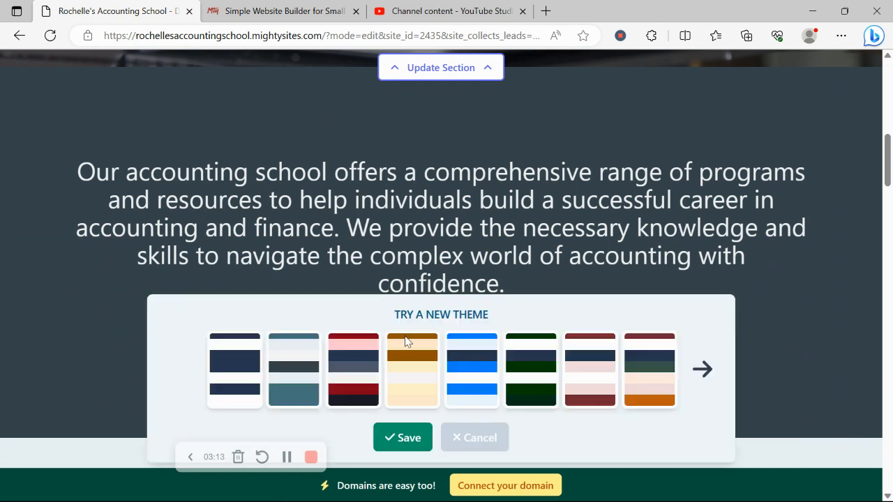
click(474, 369)
click(383, 438)
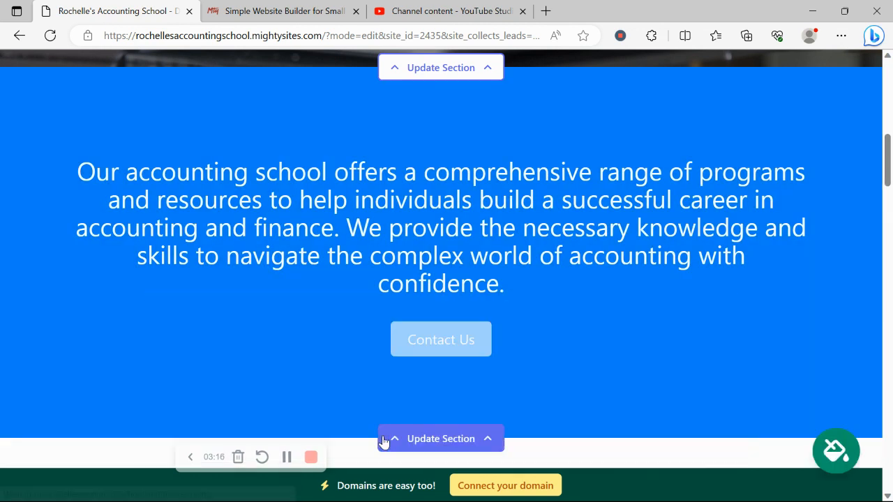
Step: Open the hero section's editor and bring up its image options
scroll(383, 441, up, 4)
scroll(383, 441, down, 2)
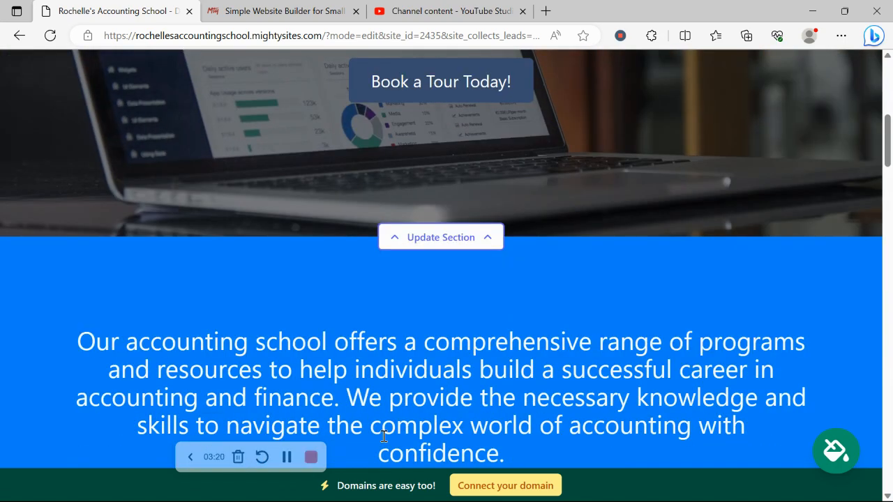
scroll(387, 167, up, 3)
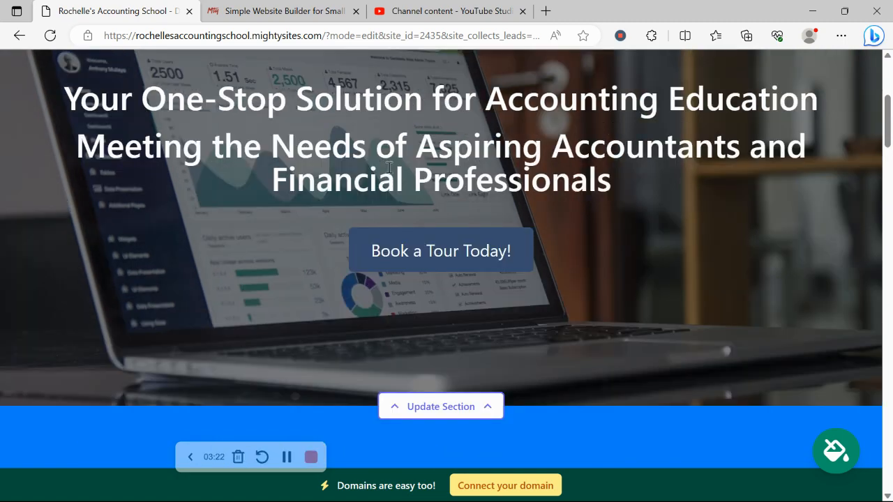
scroll(388, 166, down, 3)
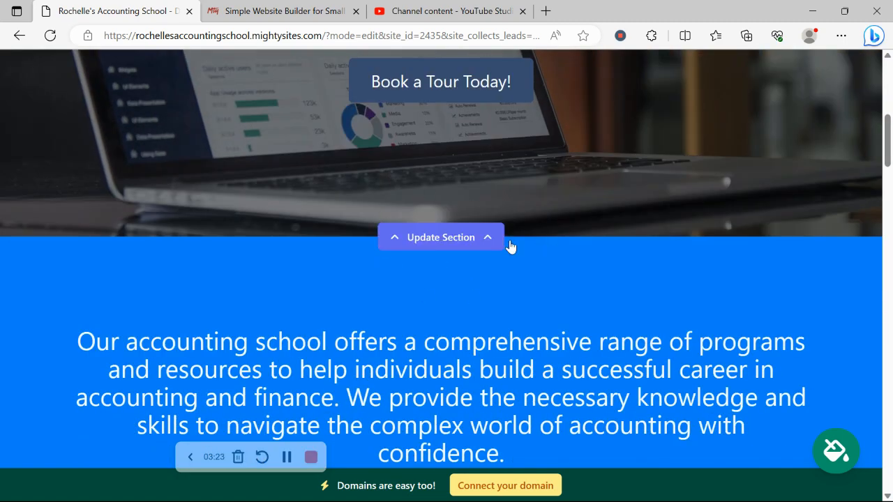
click(454, 237)
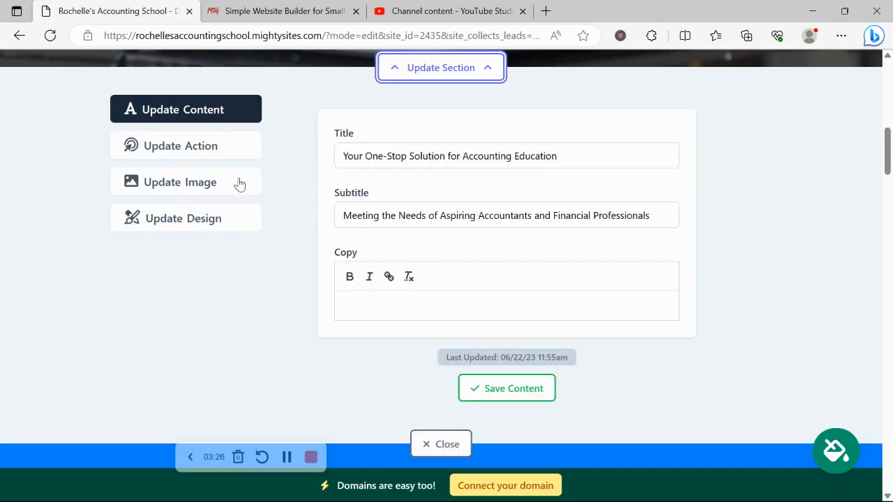
click(213, 183)
scroll(213, 184, up, 3)
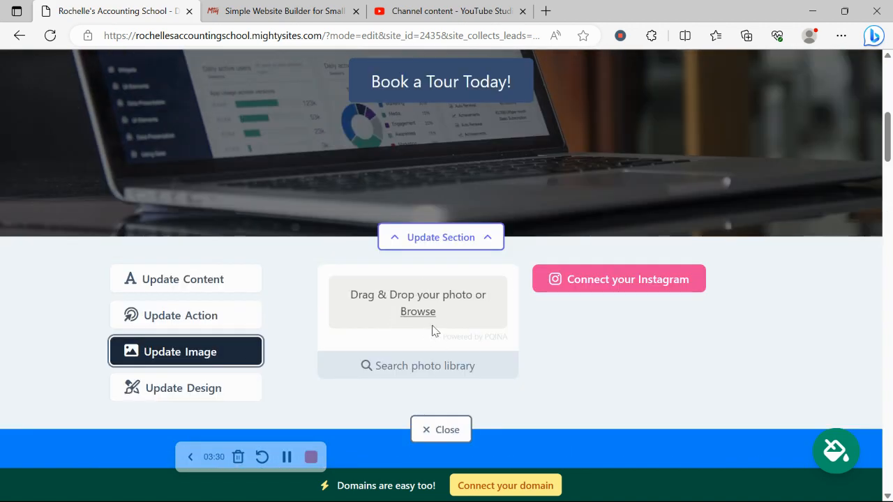
Step: Browse the photo library's "Accounting School" images for the hero section and return to all photo options
click(414, 364)
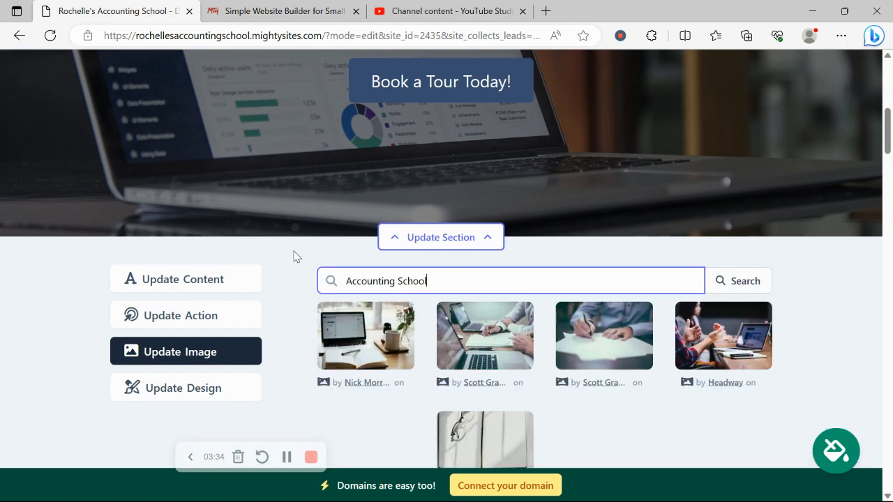
scroll(294, 255, down, 2)
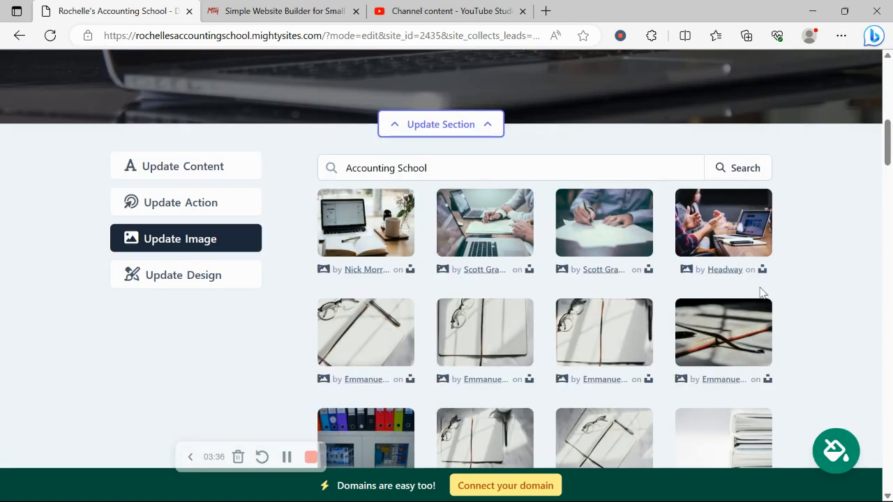
scroll(827, 276, down, 3)
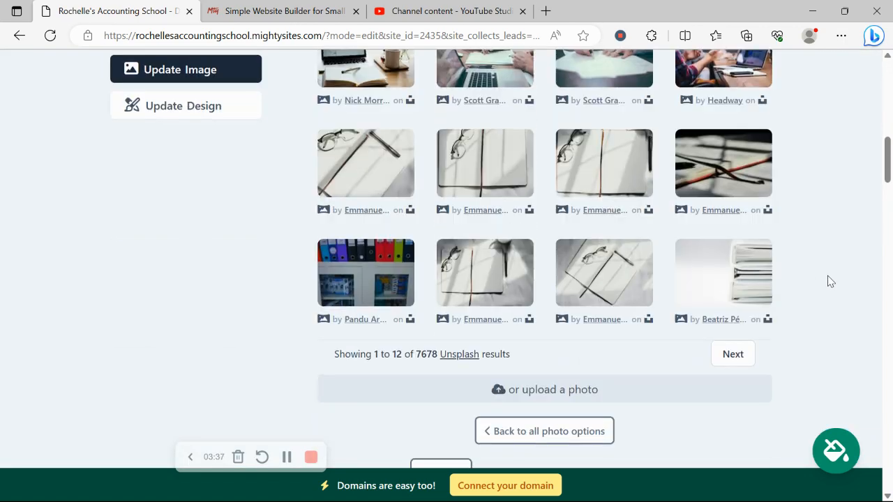
click(539, 432)
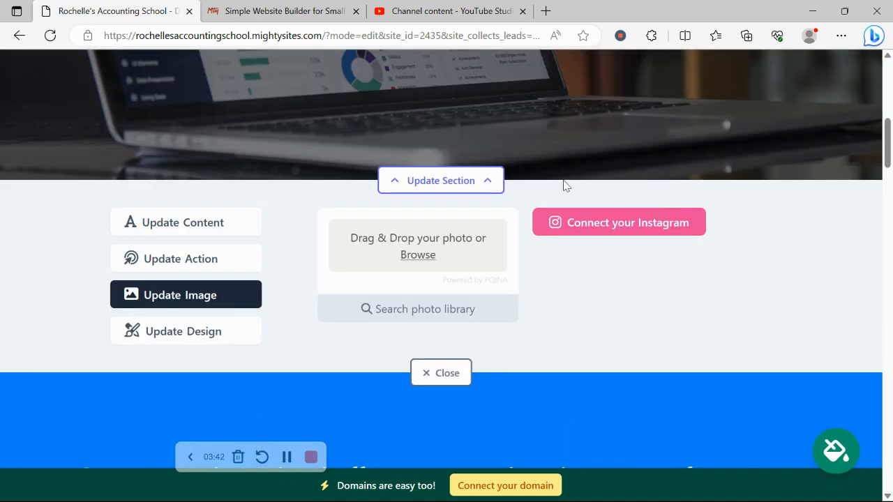
Step: Connect the Instagram account by allowing Mighty Sites access, and relaunch the site editor
click(630, 234)
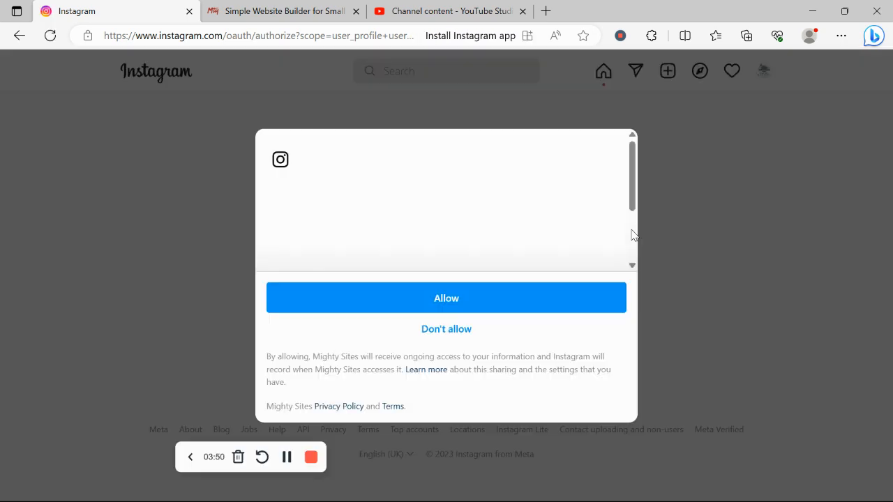
click(447, 298)
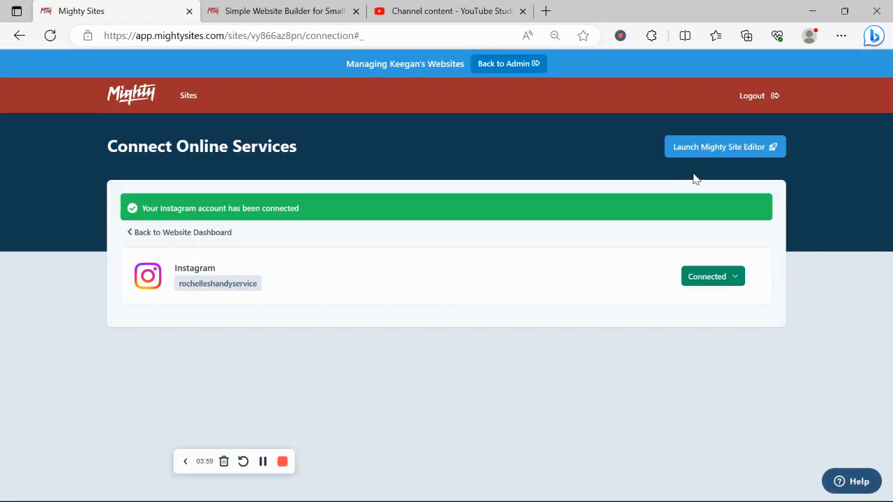
click(707, 150)
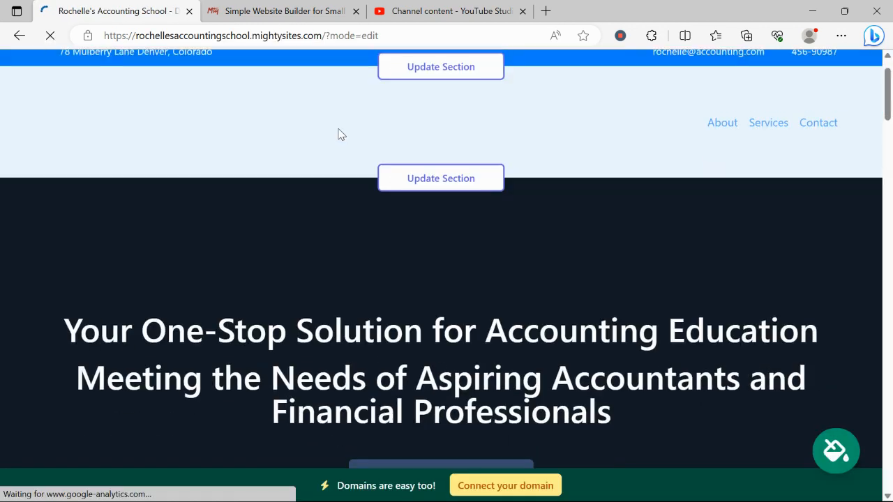
Step: Open the hero section's image options and view the photos available from the connected Instagram account
scroll(338, 134, down, 5)
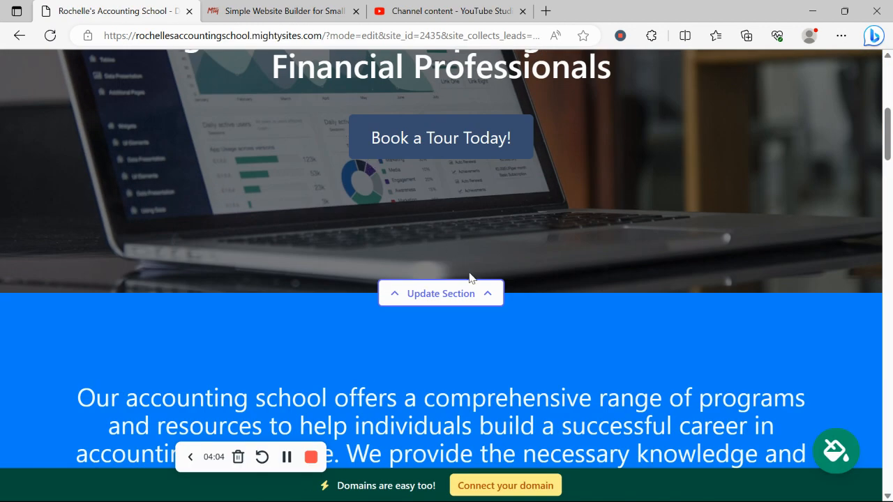
click(466, 288)
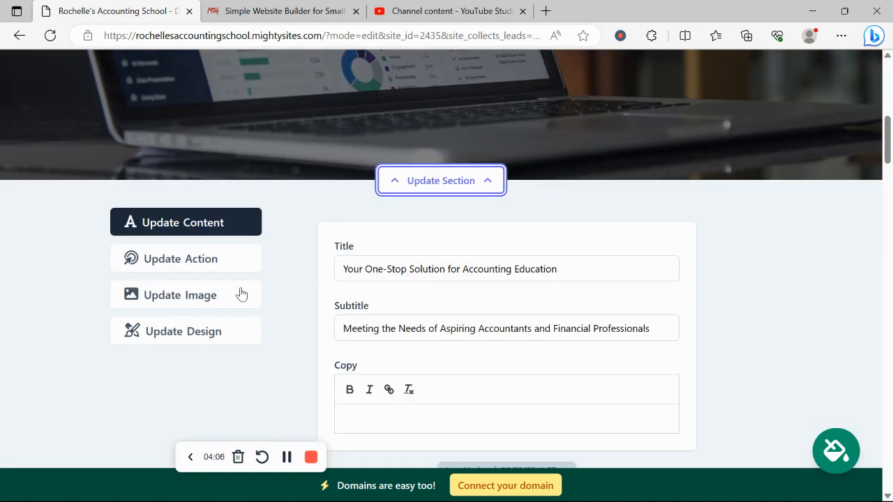
click(240, 294)
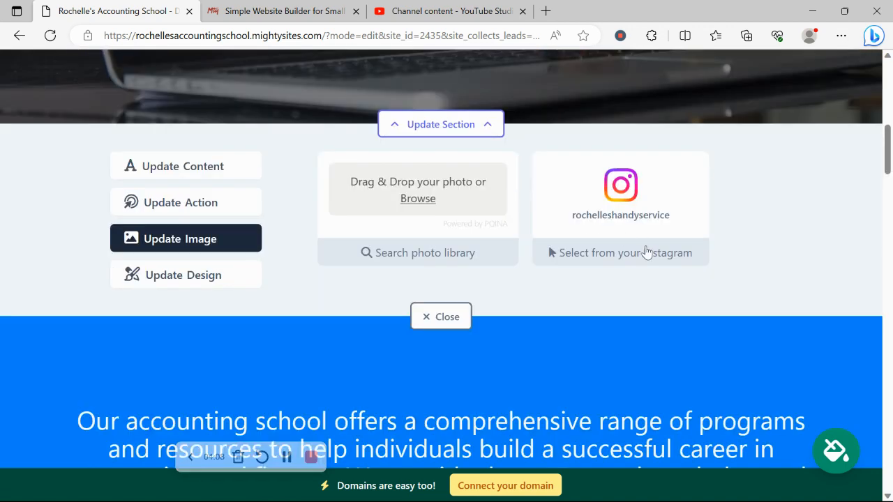
click(647, 252)
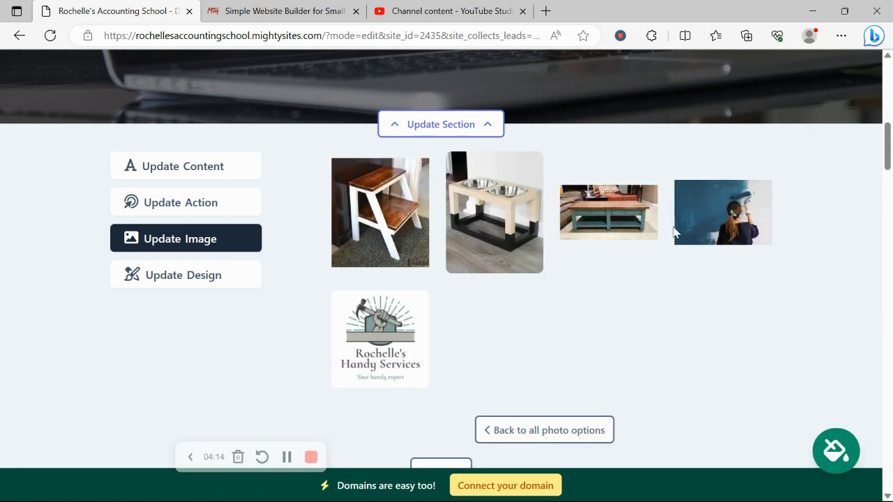
Step: Review the hero section's action button, its link choices and the content fields without changes, and close the section's editor
click(243, 198)
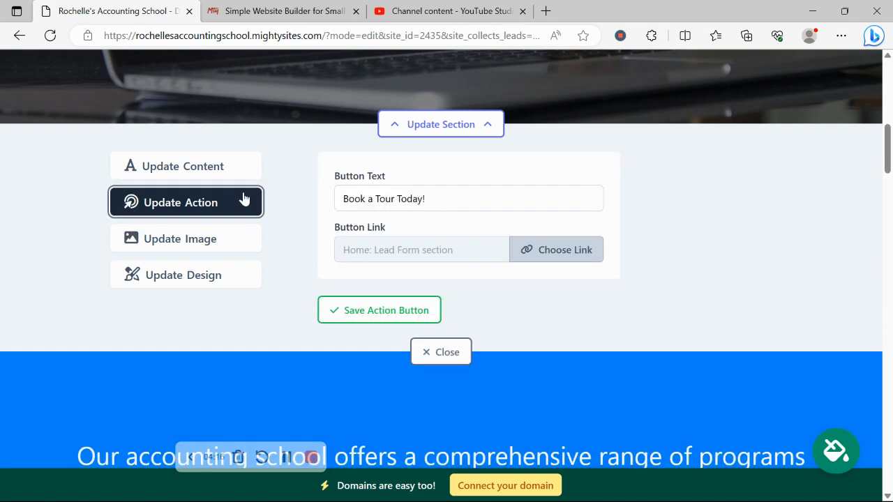
scroll(322, 187, up, 3)
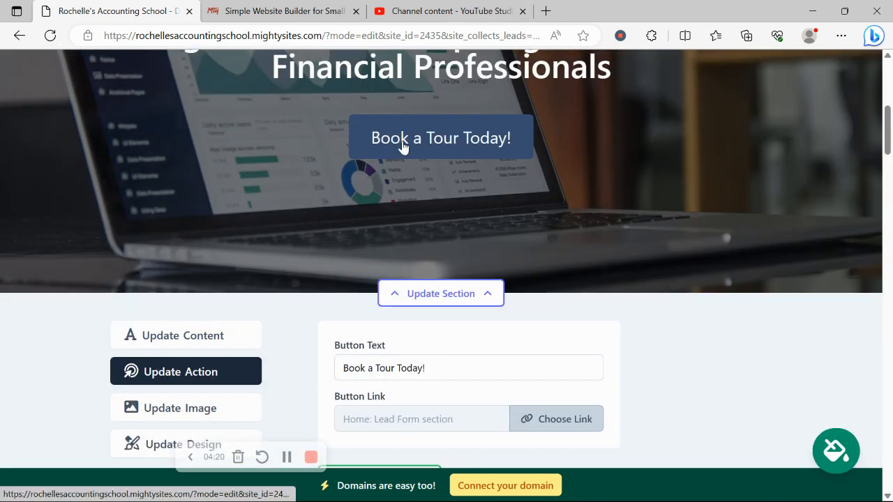
scroll(528, 140, down, 2)
click(576, 308)
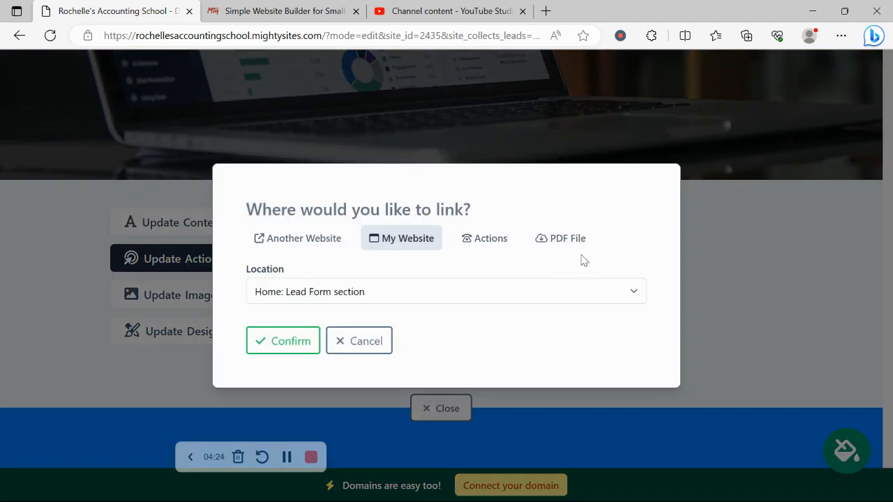
click(347, 343)
click(213, 239)
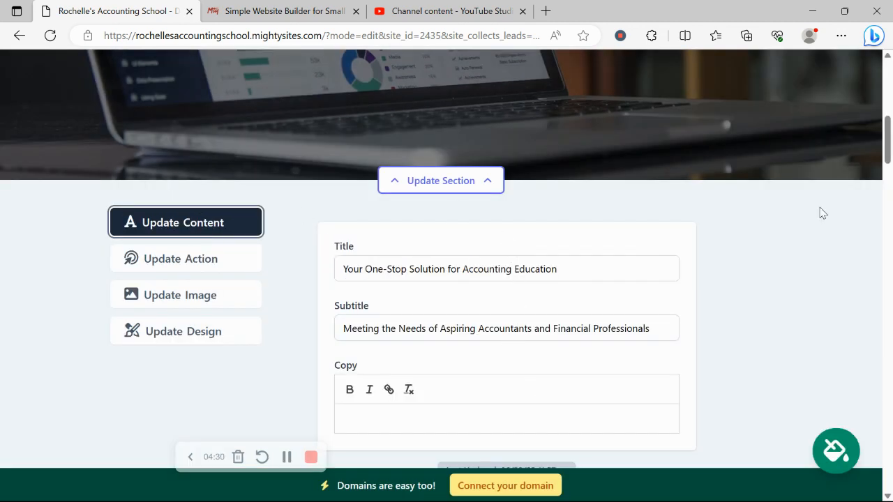
scroll(674, 243, down, 3)
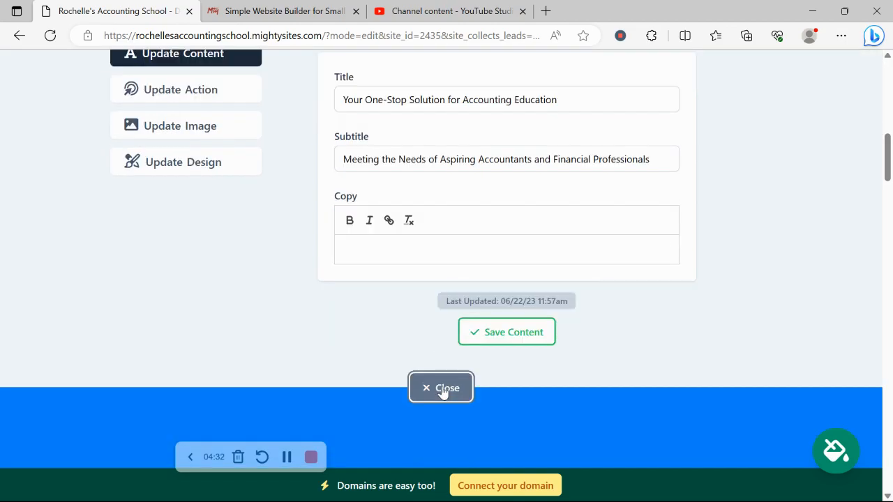
click(442, 388)
Step: Examine the Instagram gallery below the About Us section and view its image and design options
scroll(233, 140, down, 6)
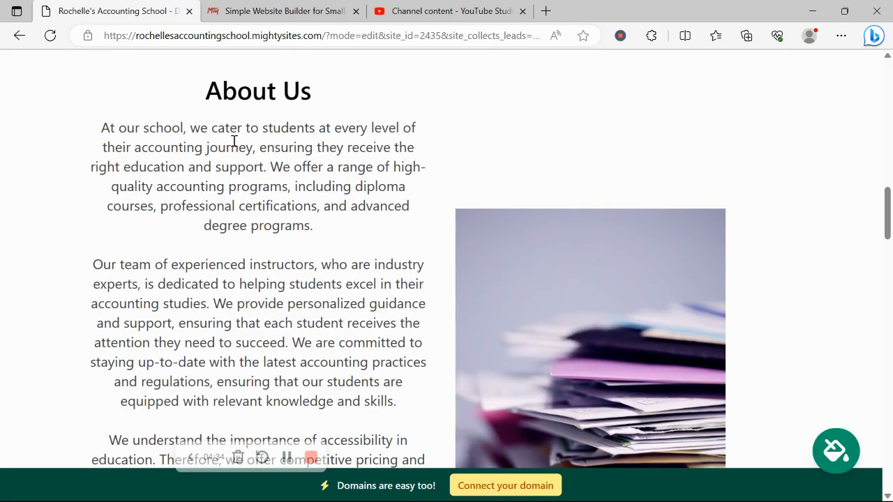
scroll(233, 140, down, 10)
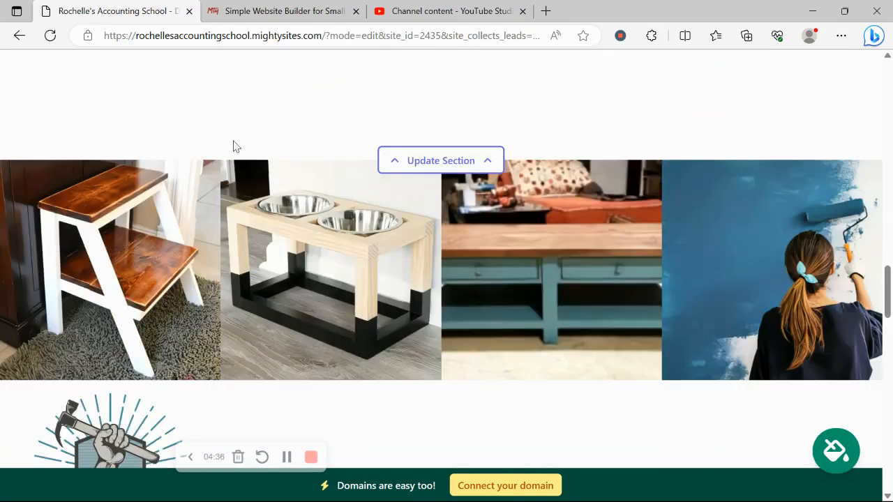
scroll(233, 146, down, 3)
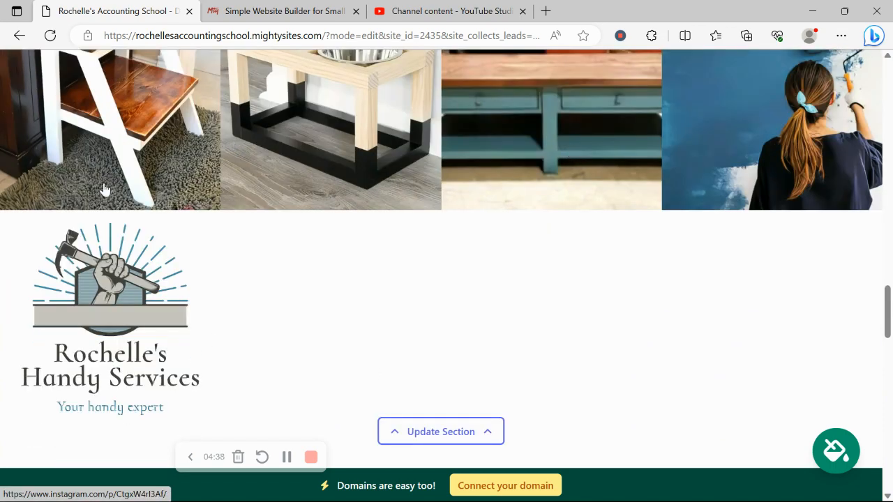
scroll(377, 140, down, 2)
scroll(377, 139, up, 2)
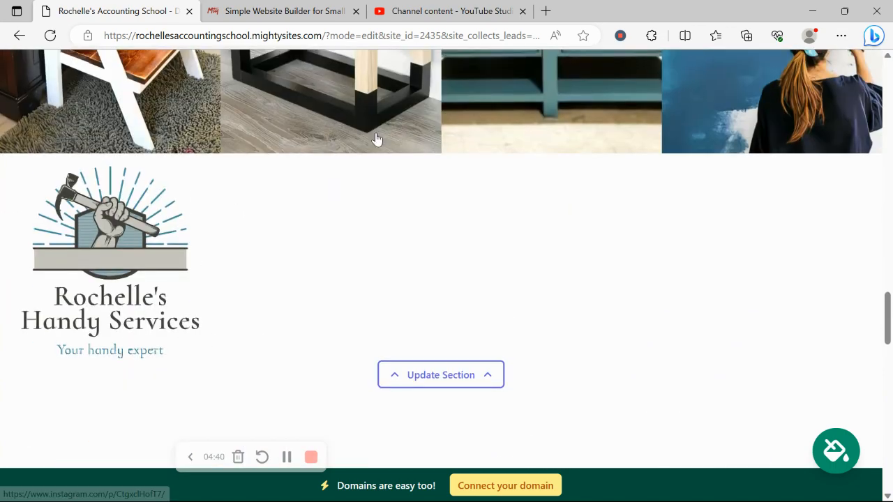
scroll(530, 230, down, 2)
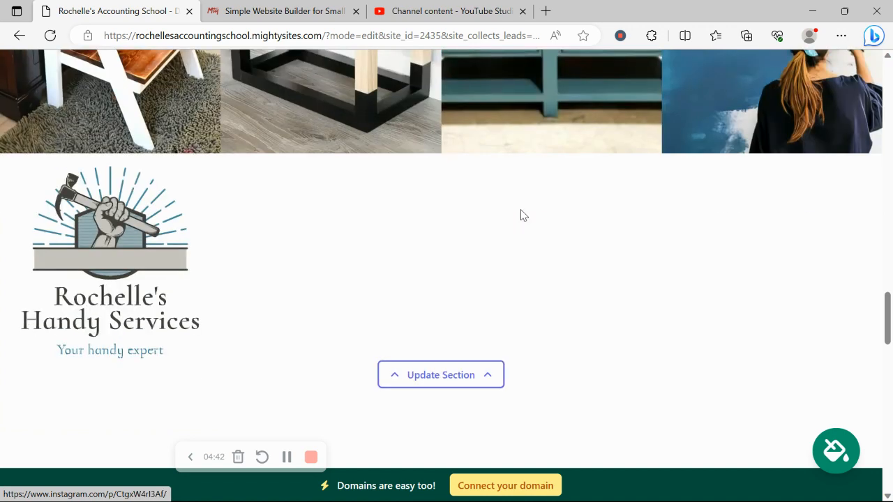
click(455, 319)
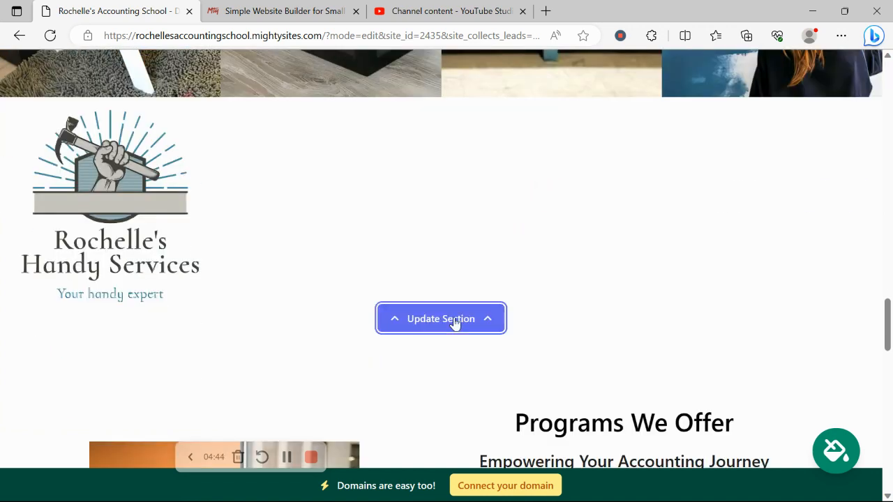
scroll(300, 191, down, 2)
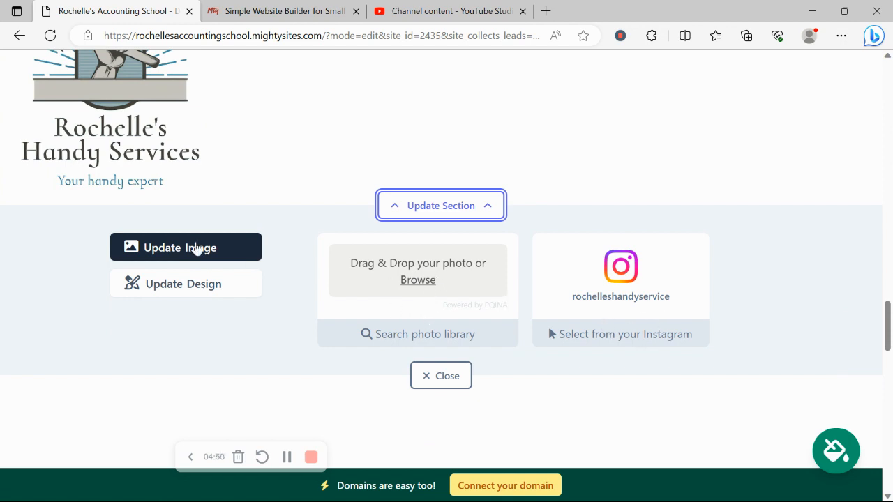
click(213, 286)
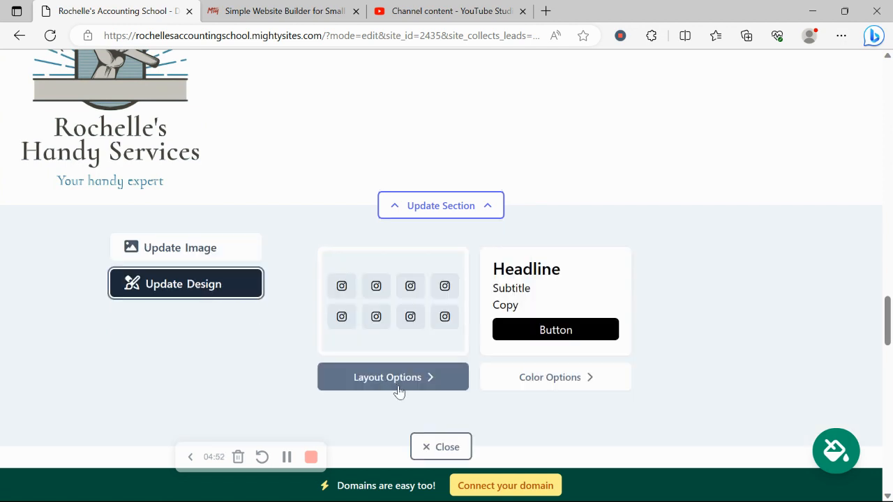
scroll(477, 309, up, 3)
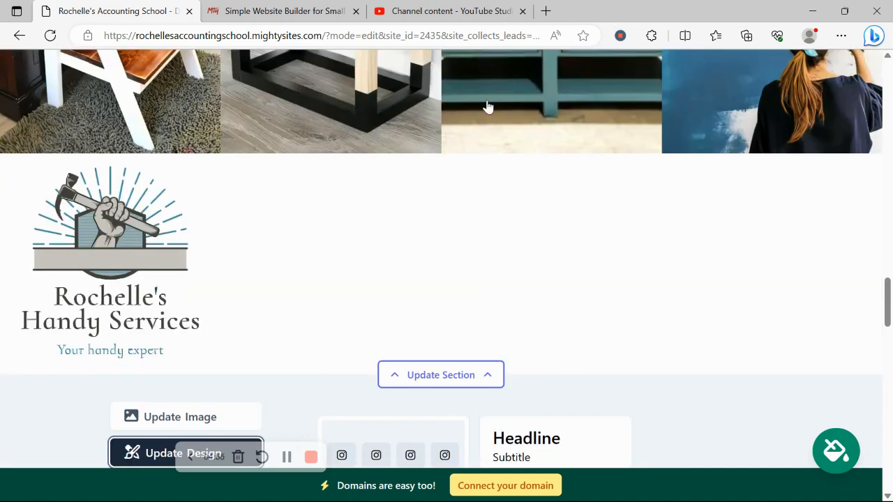
Step: Review the page down to its footer, and view the domain connection choices before returning to the website dashboard
scroll(487, 106, down, 8)
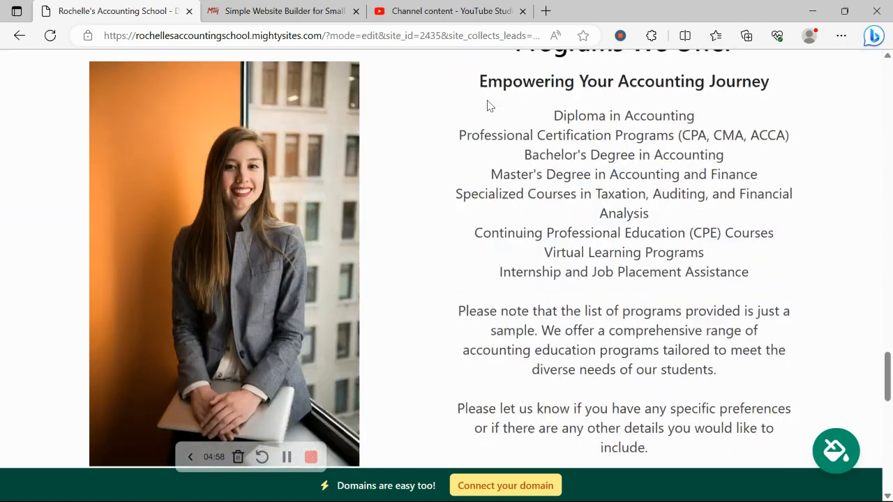
scroll(487, 106, down, 10)
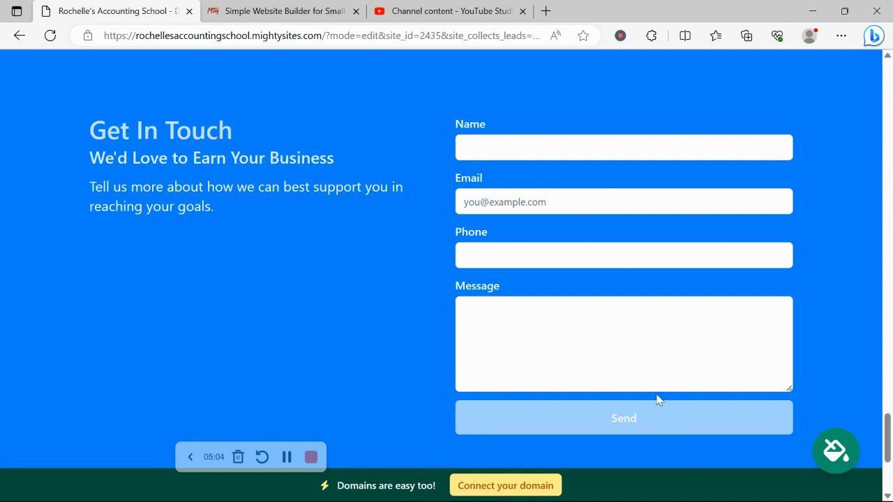
scroll(621, 311, down, 4)
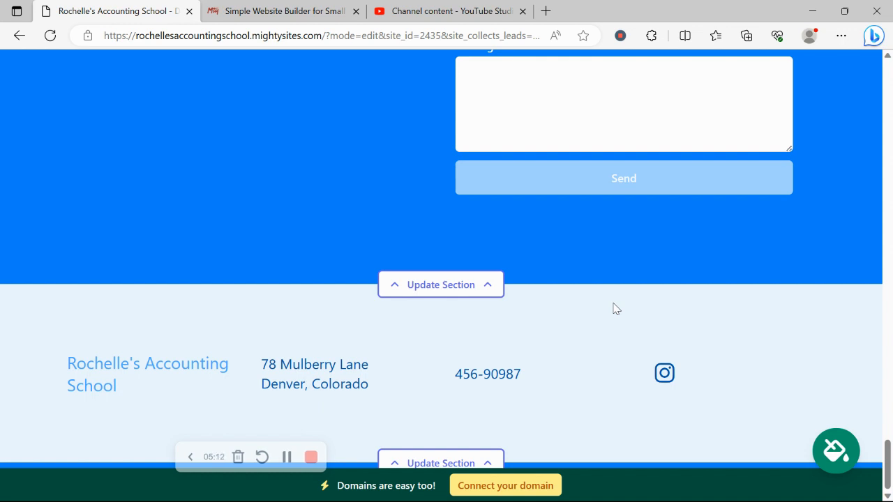
click(514, 489)
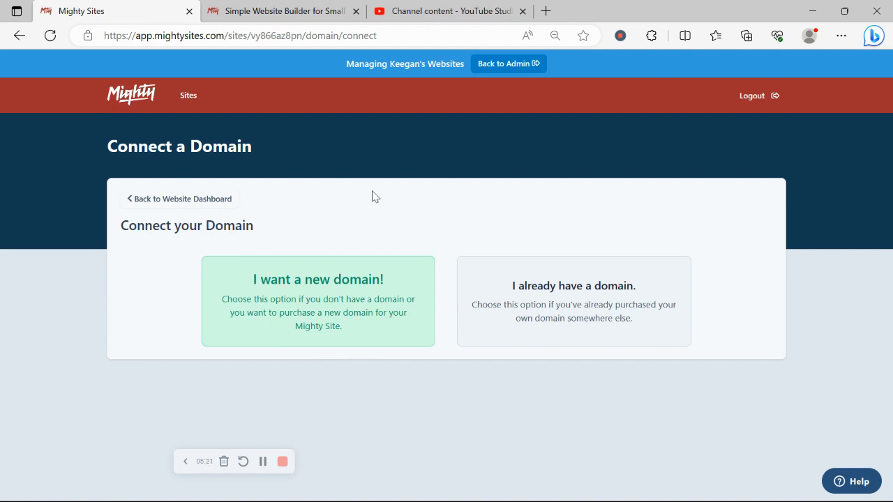
click(195, 203)
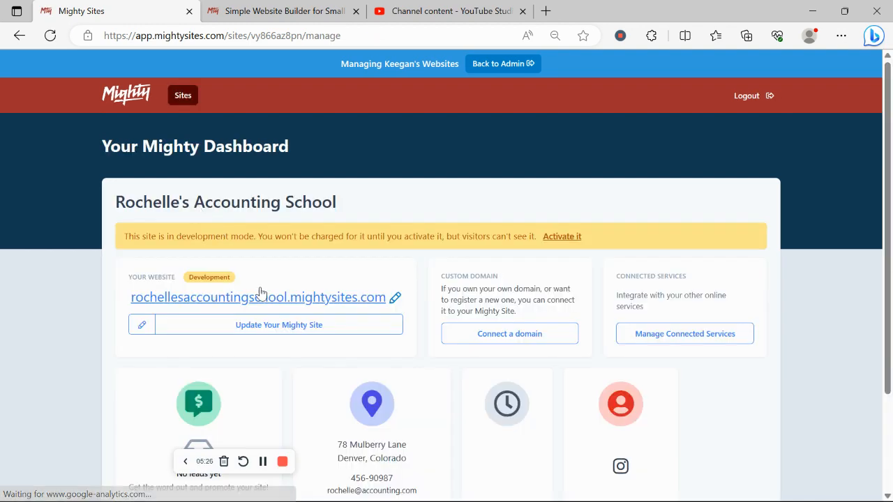
Step: Open the school's website from the dashboard and look through its hero and About Us sections
click(325, 298)
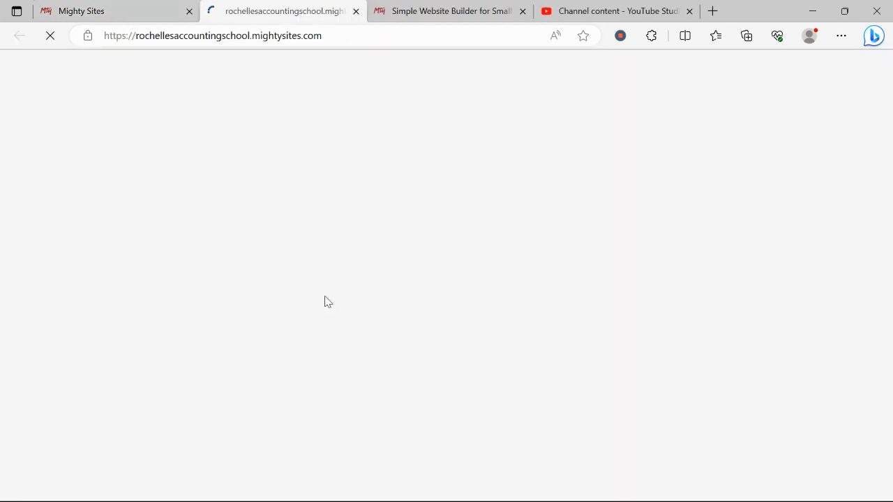
scroll(325, 301, down, 10)
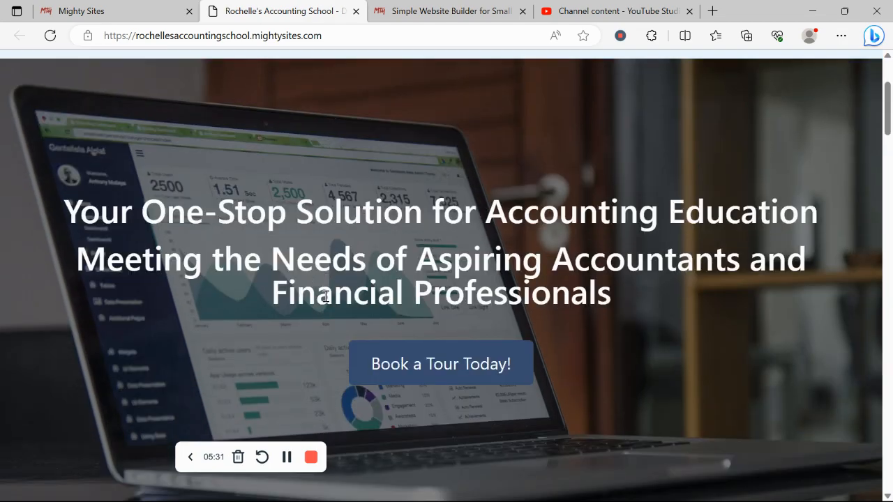
scroll(325, 301, down, 6)
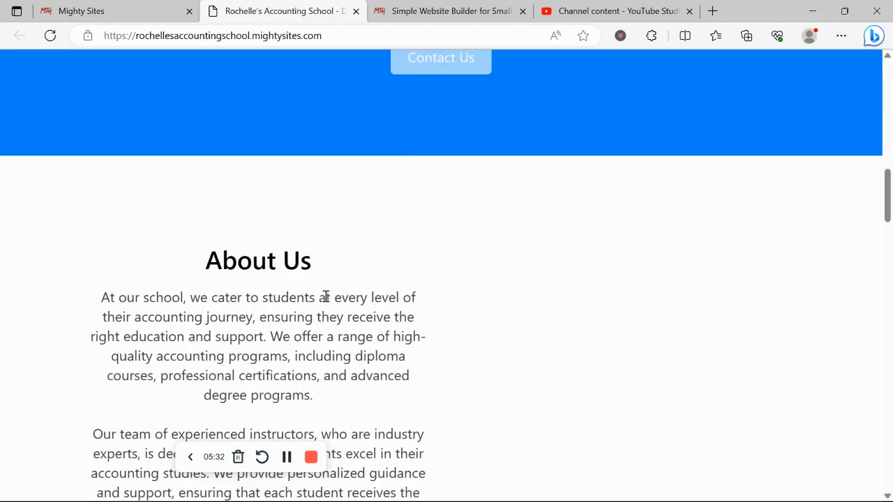
scroll(325, 296, down, 1)
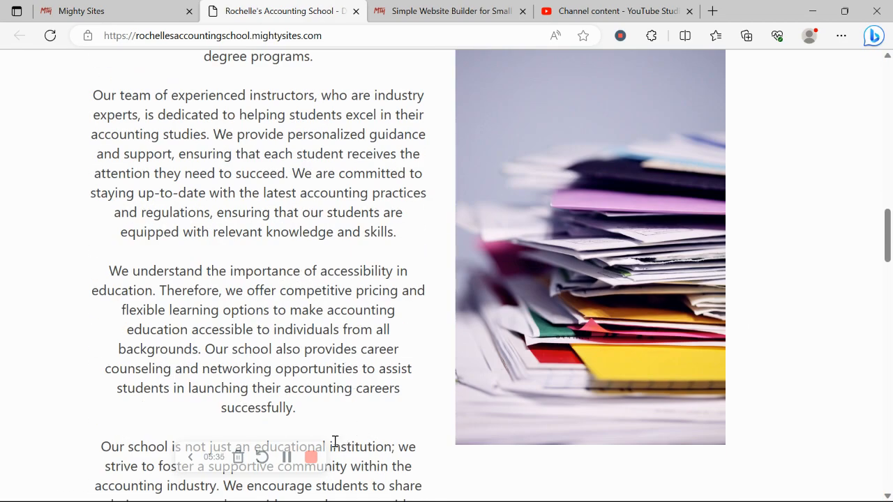